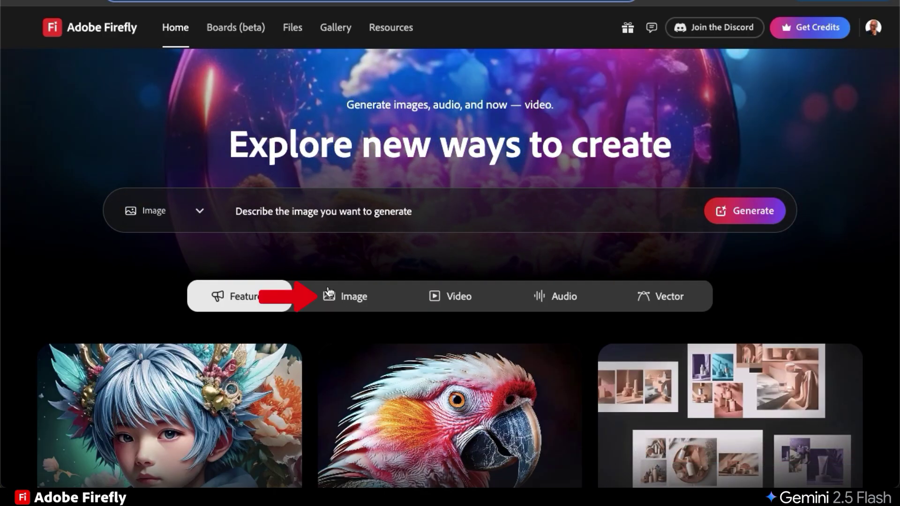
Open Text to image and select Gemini 2.5 Flash Image as the model.
left_click(350, 303)
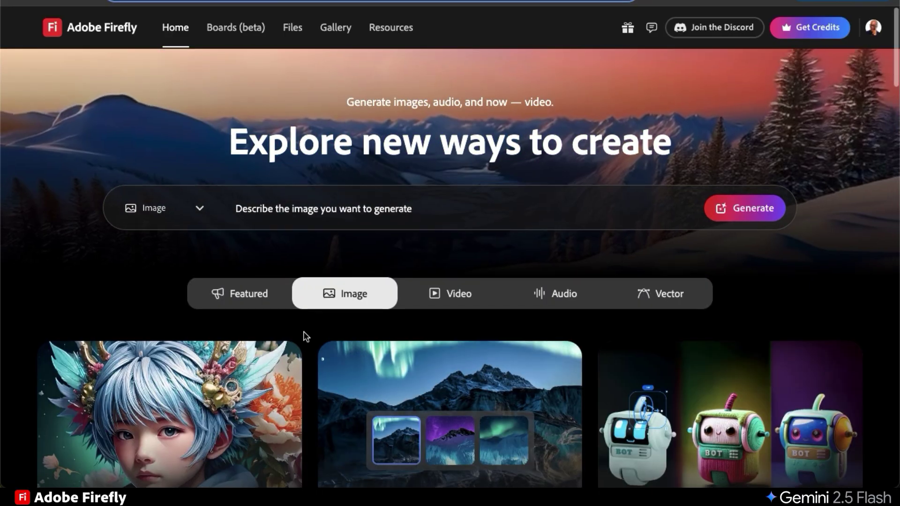
scroll(303, 335, "down", 5)
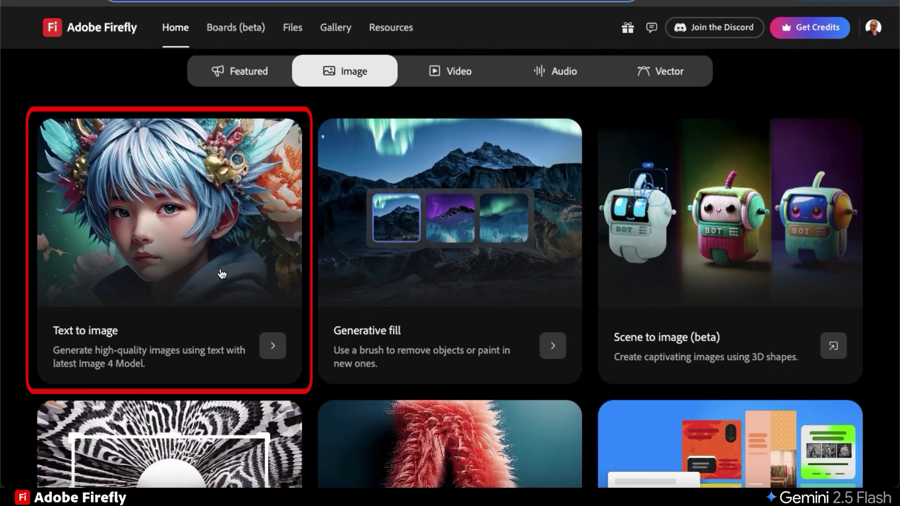
left_click(171, 287)
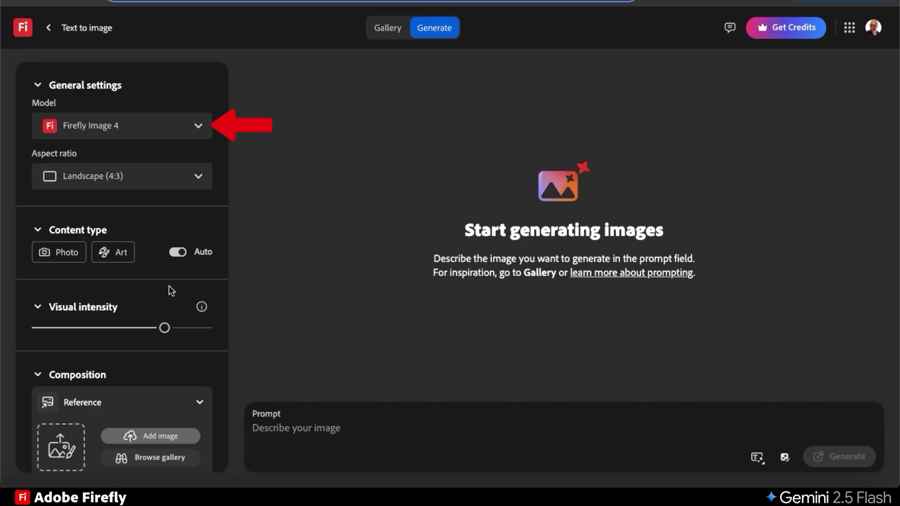
left_click(200, 135)
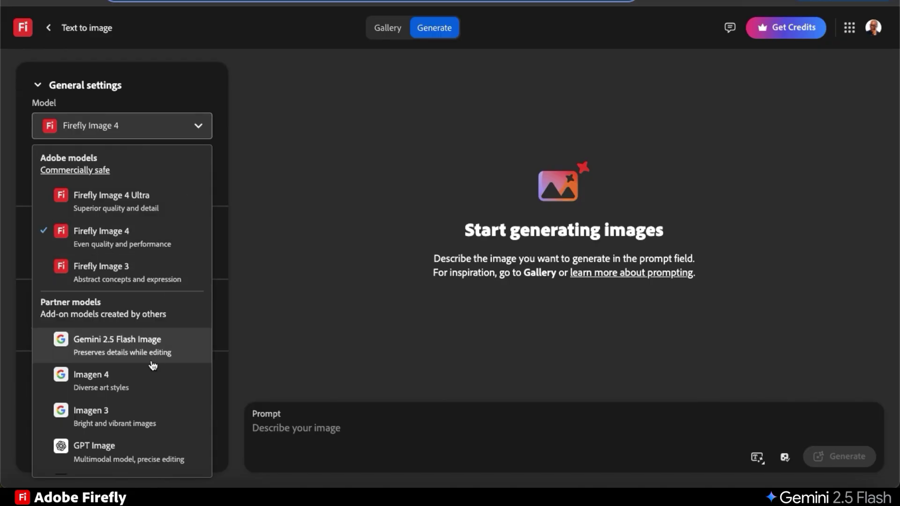
left_click(113, 362)
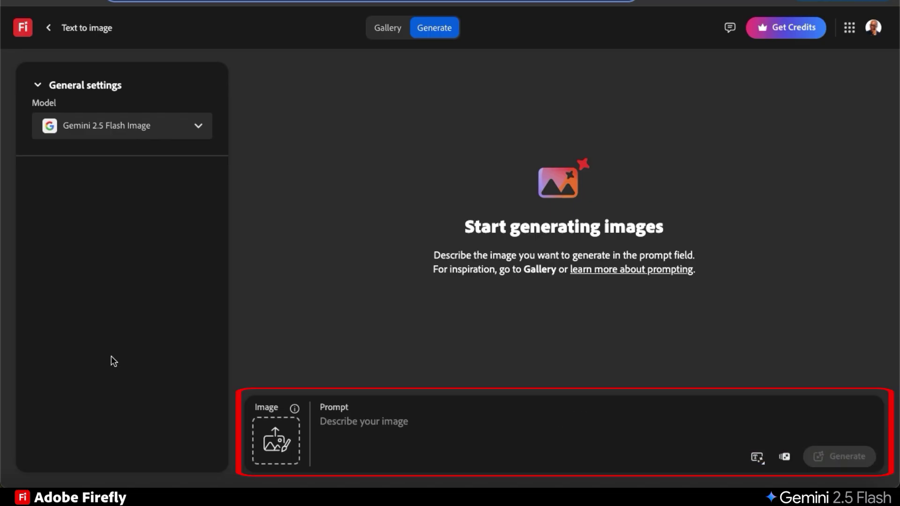
left_click(341, 421)
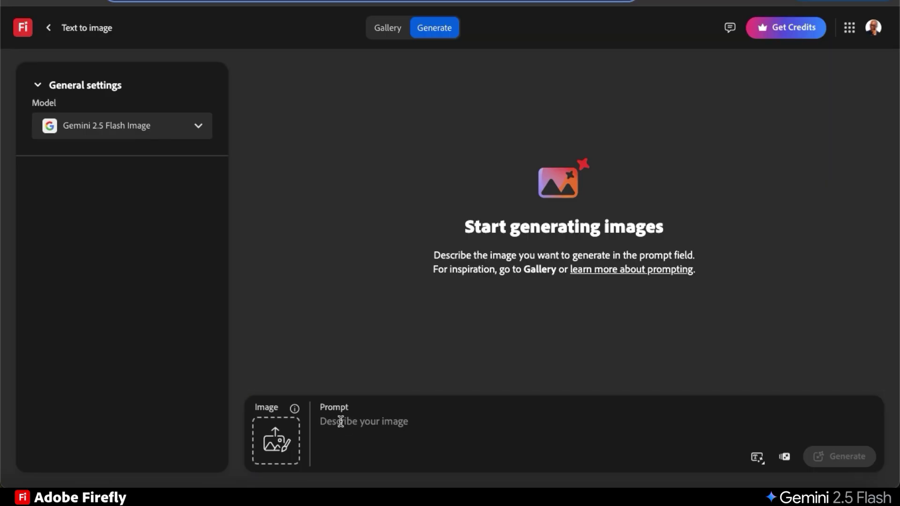
Generate 'A serene mountain landscape at sunset' and view the result enlarged in single view.
type("A serene mountain landscape a")
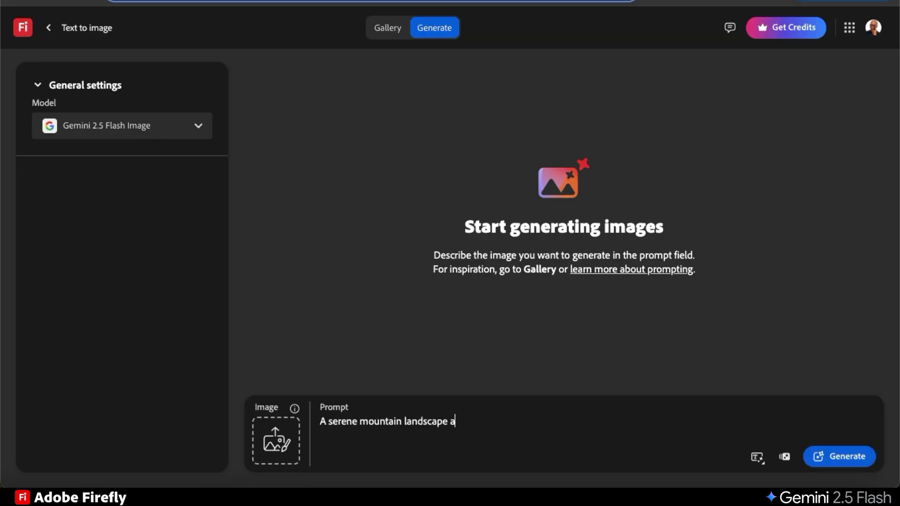
type("t sunset")
left_click(846, 458)
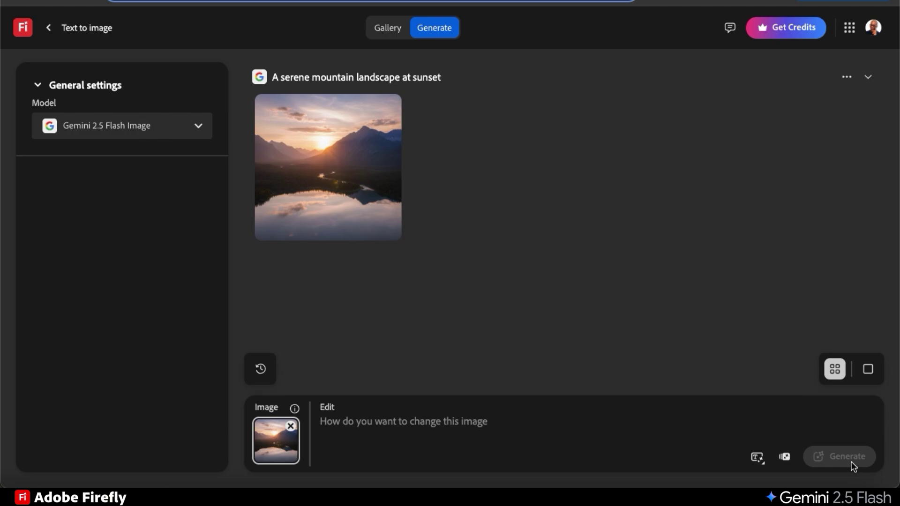
left_click(867, 369)
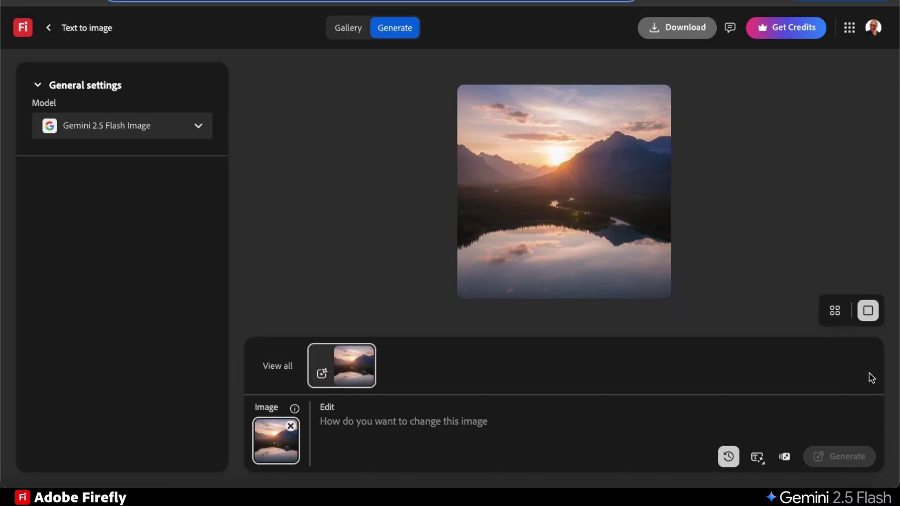
left_click(639, 250)
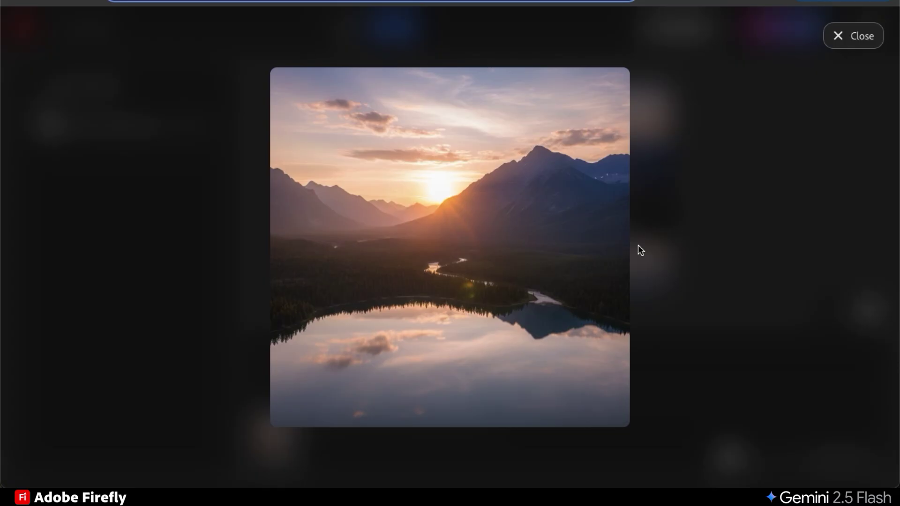
mouse_move(477, 223)
left_click(844, 50)
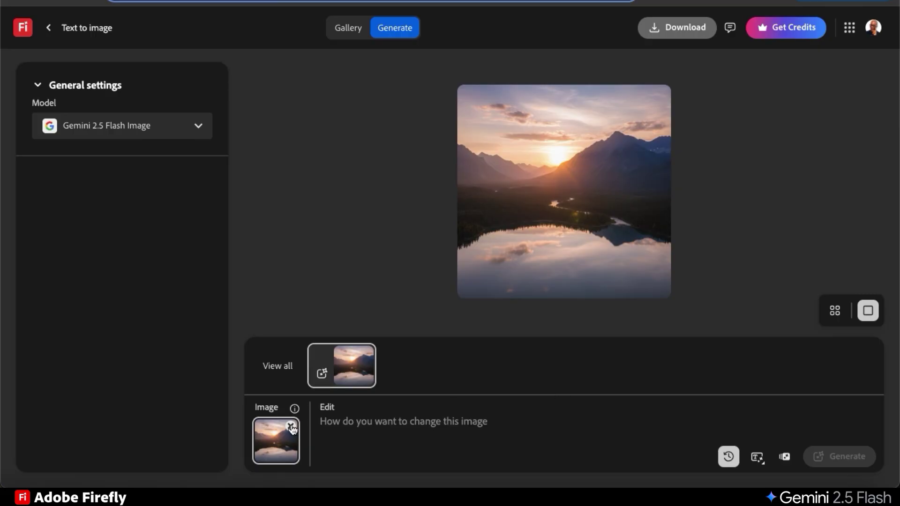
Edit the landscape with the prompt 'Add birds flying in the sky'.
left_click(437, 425)
type("Add ")
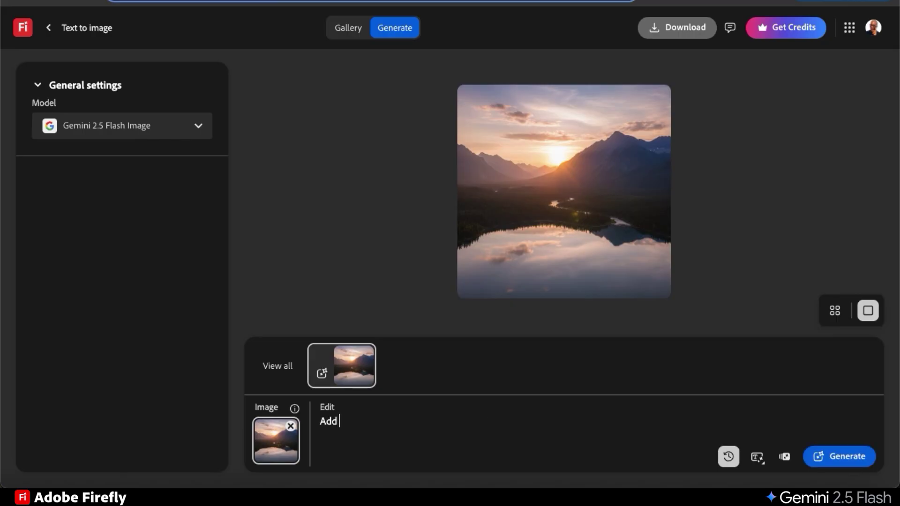
type("birds flying in the sk")
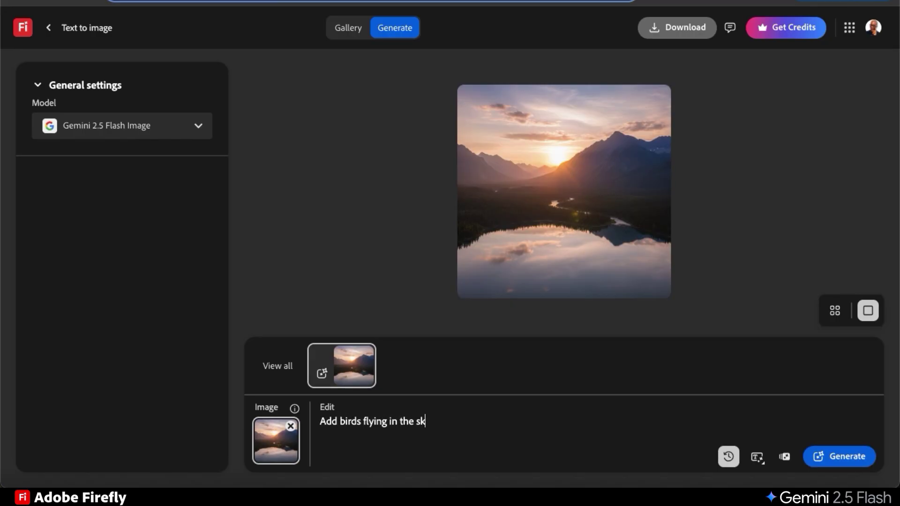
type("y")
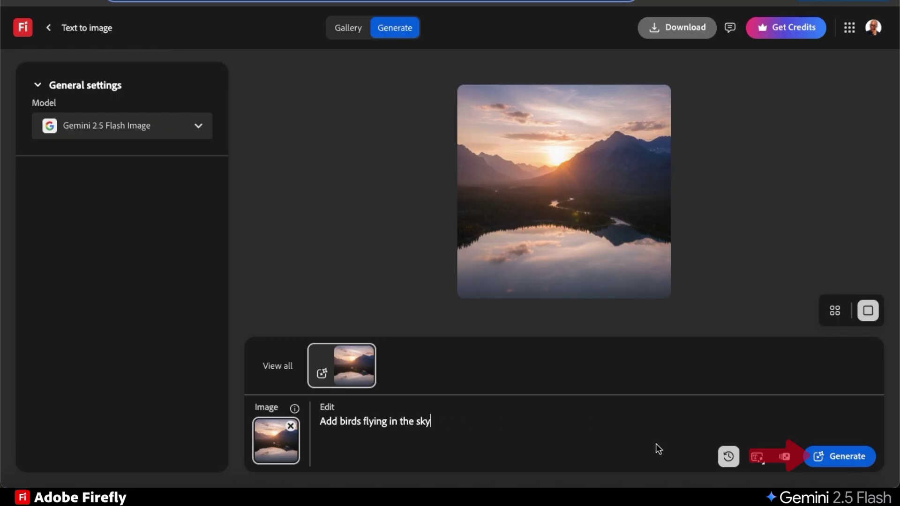
left_click(835, 457)
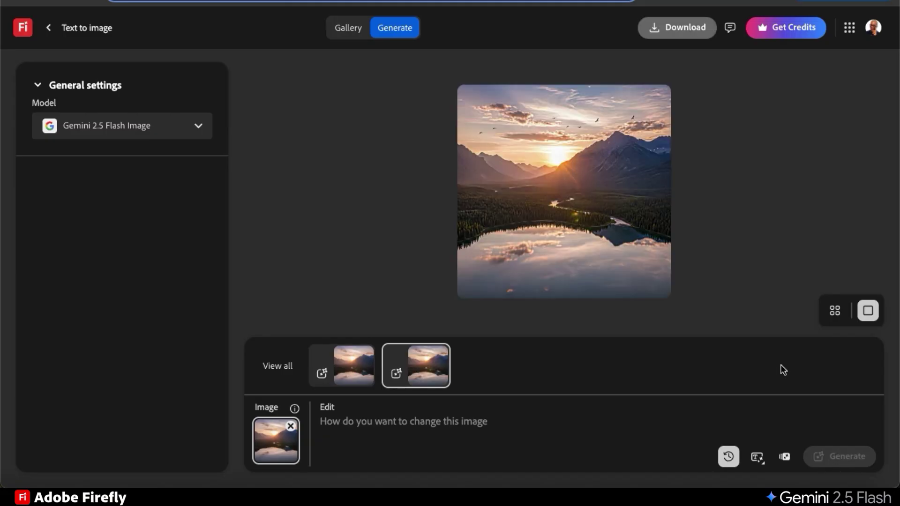
Download the edited landscape with birds as a PNG.
left_click(582, 200)
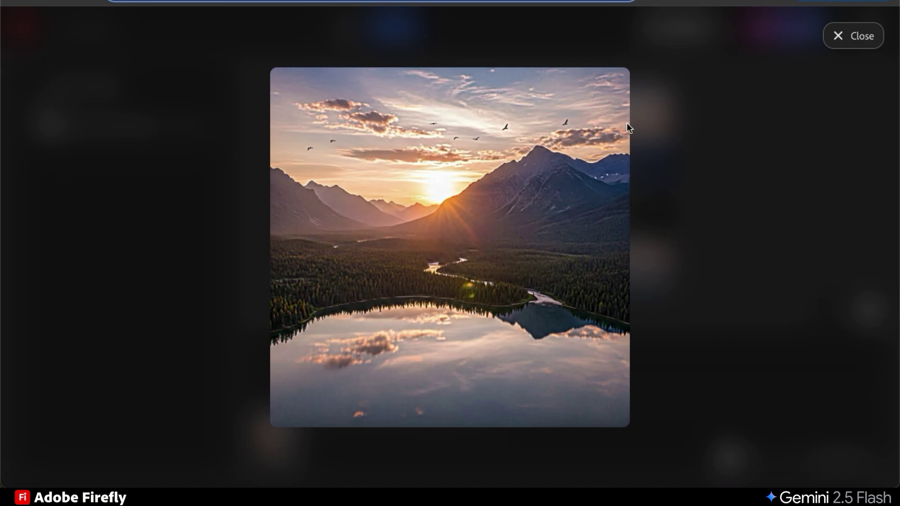
mouse_move(616, 113)
left_click(615, 84)
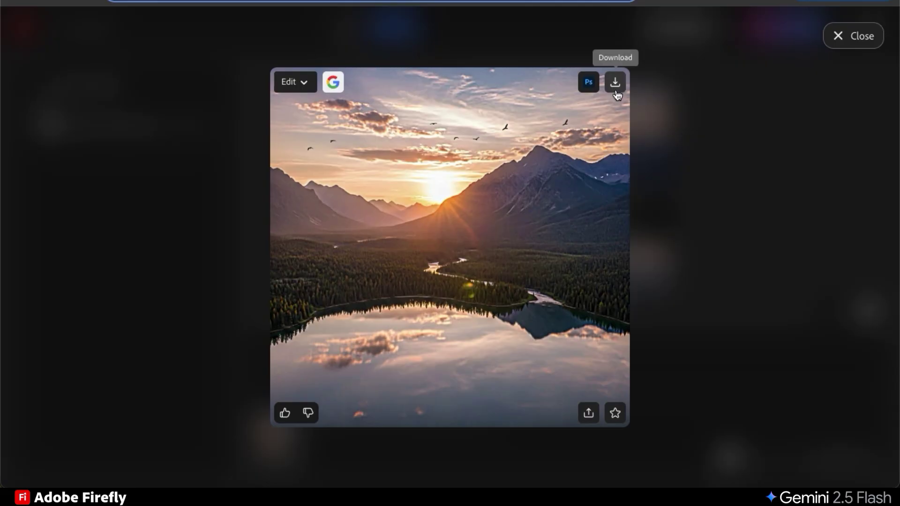
left_click(821, 263)
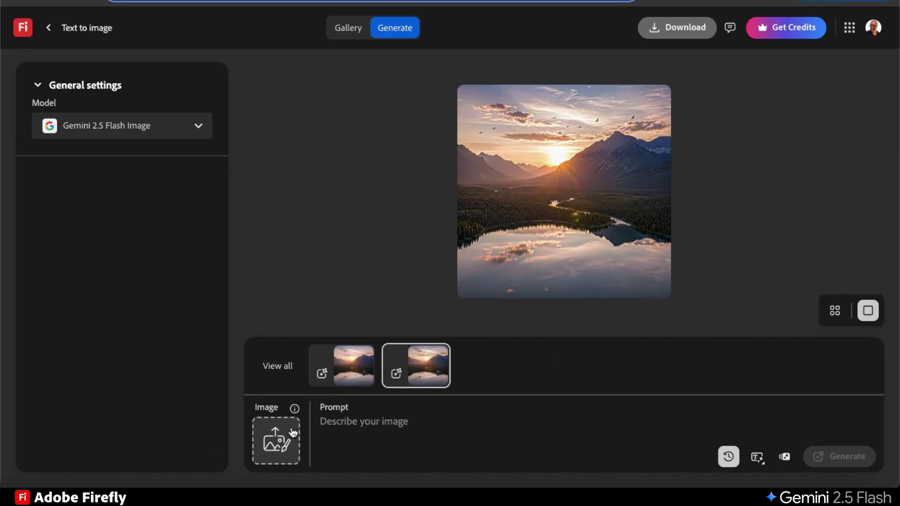
Generate the photorealistic rainy Tokyo street prompt, ending it with '16:9 aspect ratio.'.
left_click(499, 422)
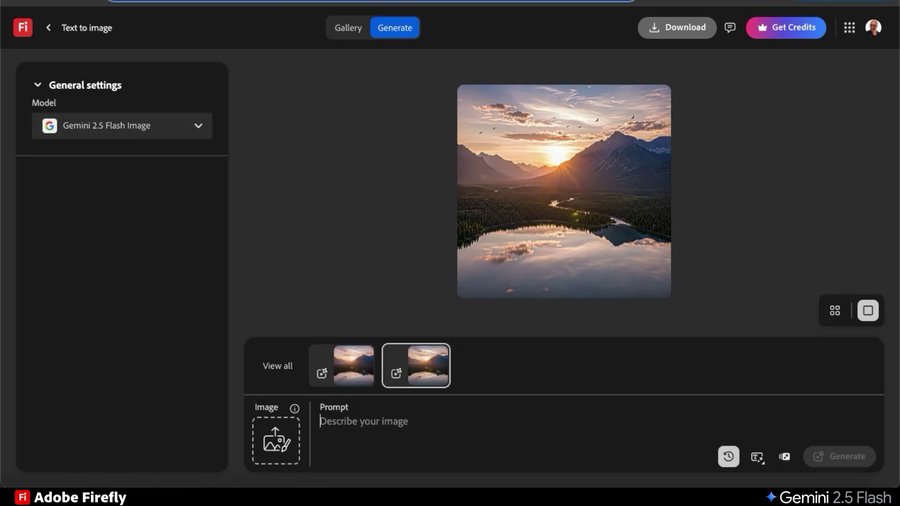
type("Gener")
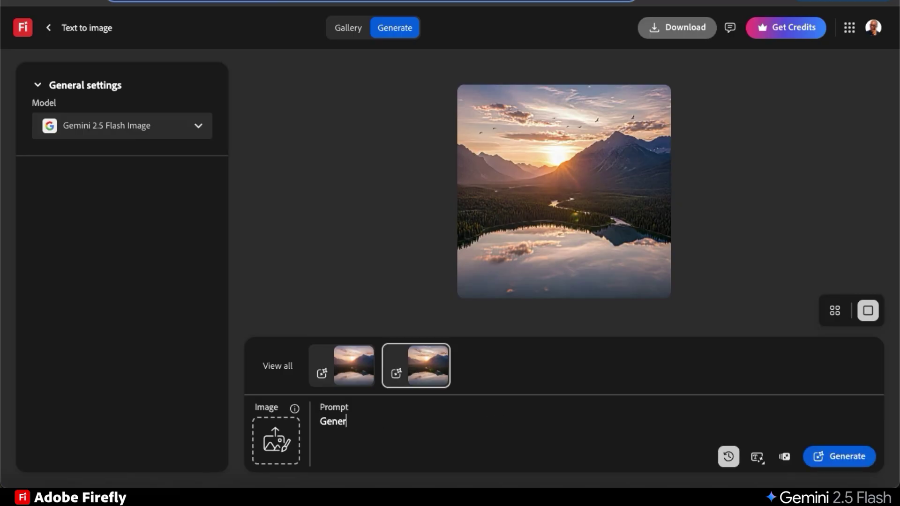
type("ate a photorealistic i")
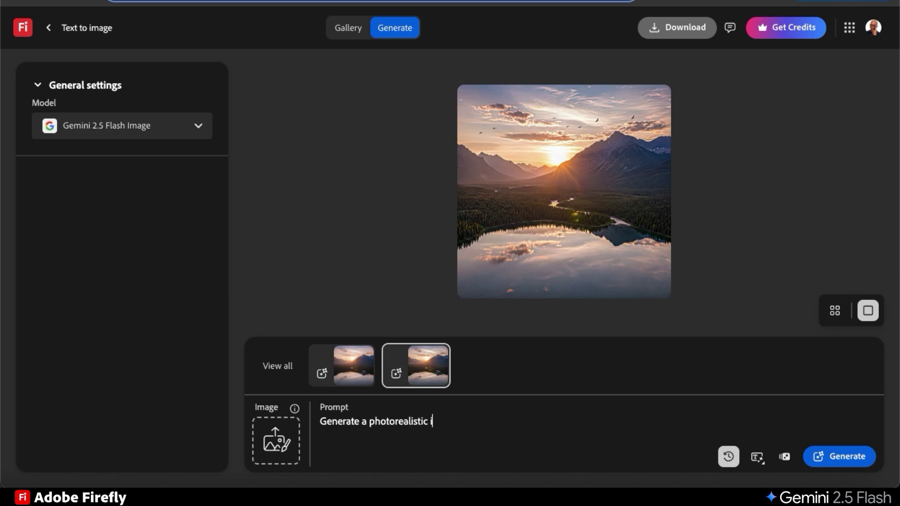
type("mage")
type("of a bustling Tokyo street at dusk in autumn. Rain-slicked cobblestones reflect neon signs from ramen shops and vending machines. A salaryman in a trench coat holds a glowing umbrella, while cherry blossom petals drift in the wind. Include realistic lighting from street lamps and shop windows, with subtle steam rising from food stalls. The overall mood is serene yet vibrant, in")
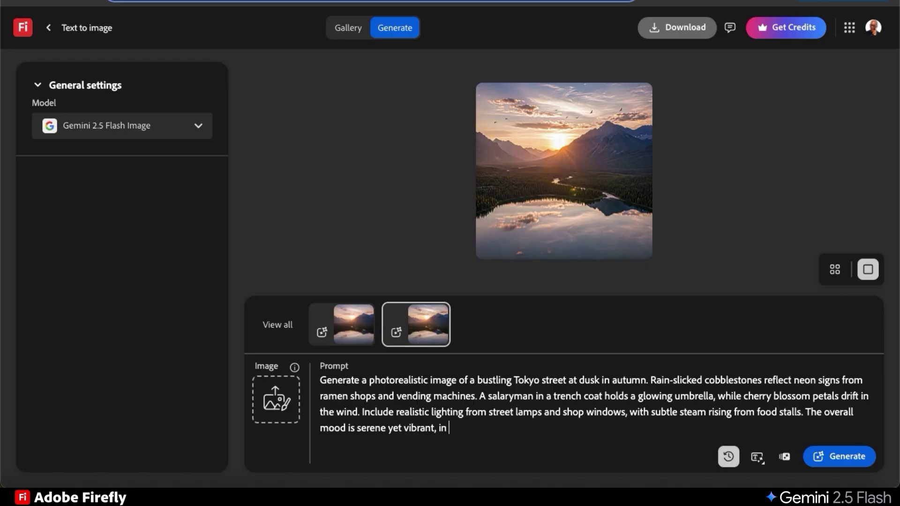
type("16:9 aspect re")
key("BackSpace")
type("ation")
key("BackSpace")
type(".")
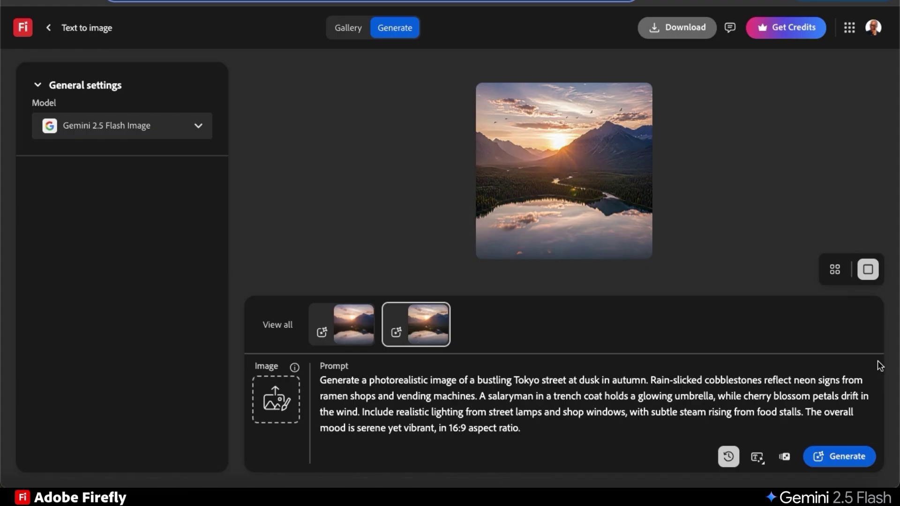
left_click(841, 462)
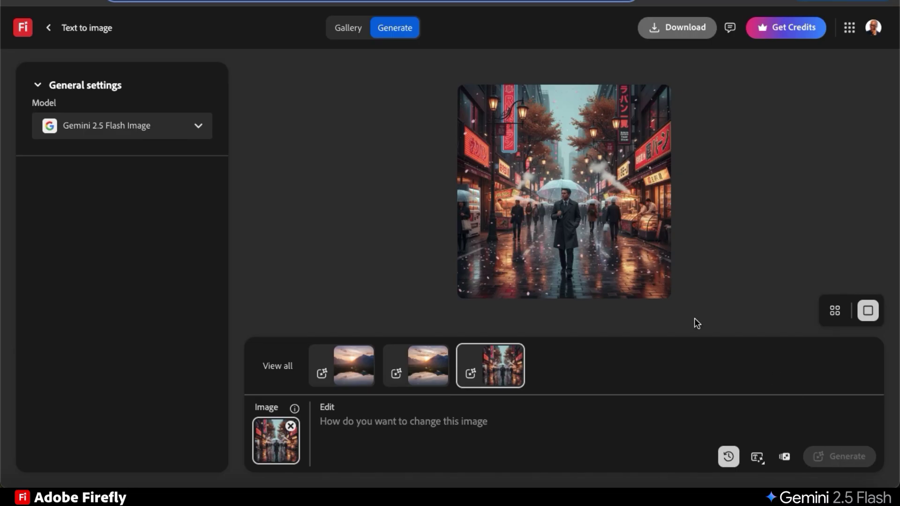
Enlarge the rainy Tokyo street image and download it.
mouse_move(626, 251)
left_click(598, 234)
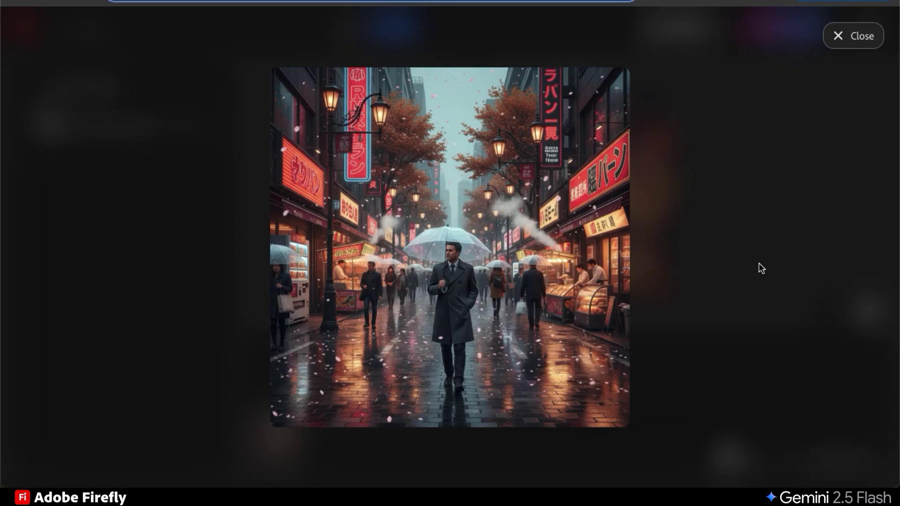
mouse_move(606, 240)
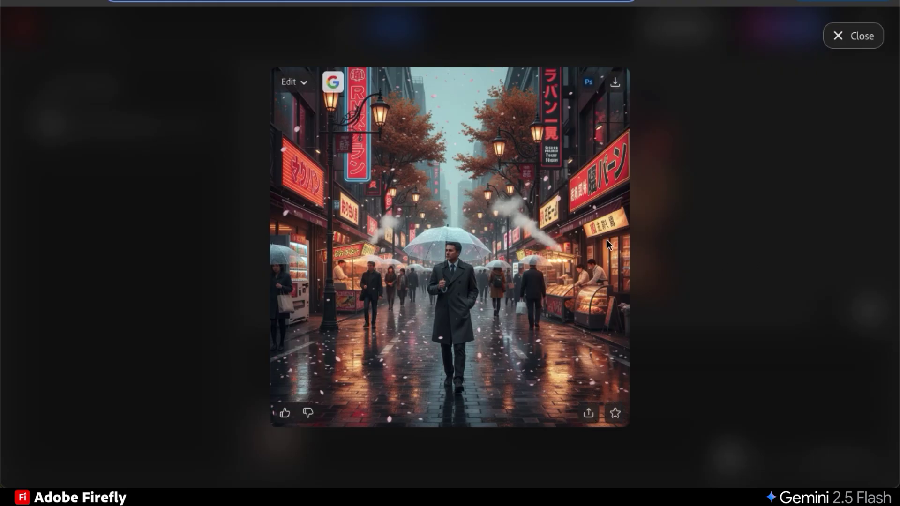
left_click(616, 86)
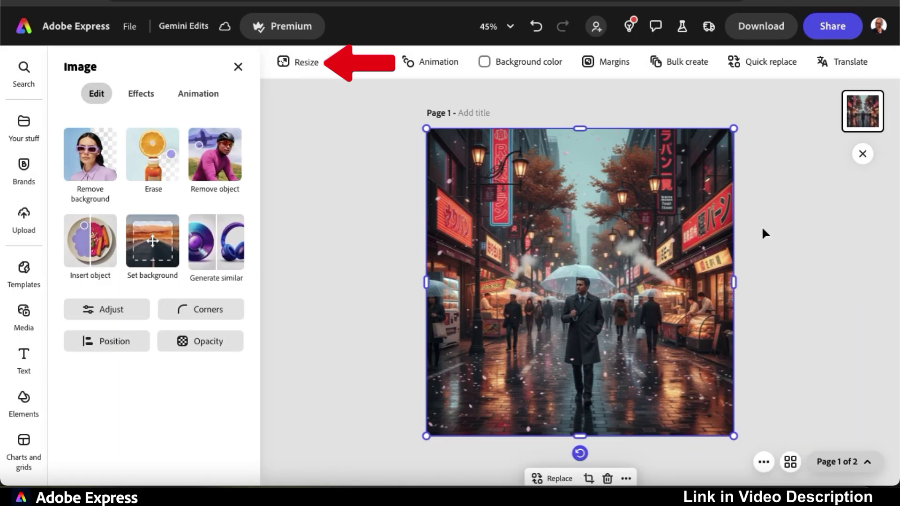
Resize the street image to Google landscape video with Expand image, previewing the second and third results.
left_click(297, 70)
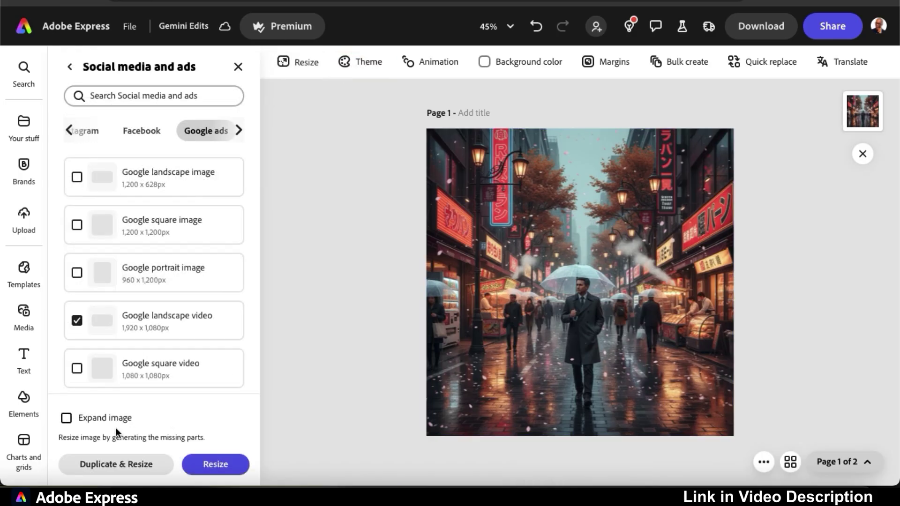
left_click(66, 417)
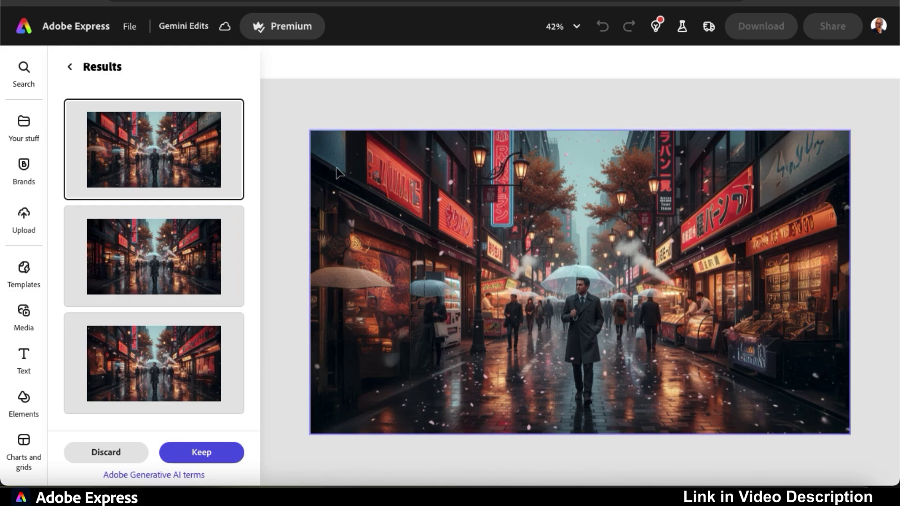
left_click(164, 230)
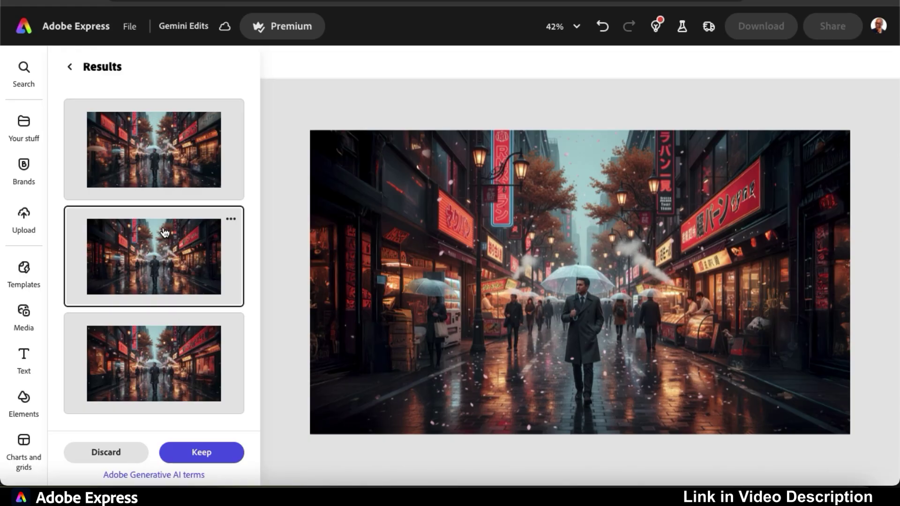
left_click(170, 342)
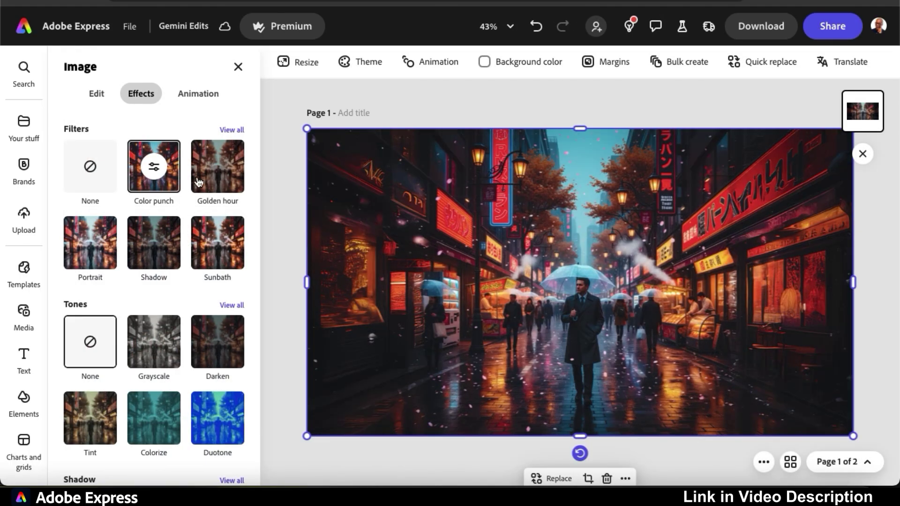
Try Golden hour and Sunbath filters, then apply the Portrait filter.
left_click(217, 166)
left_click(217, 242)
left_click(153, 256)
left_click(90, 242)
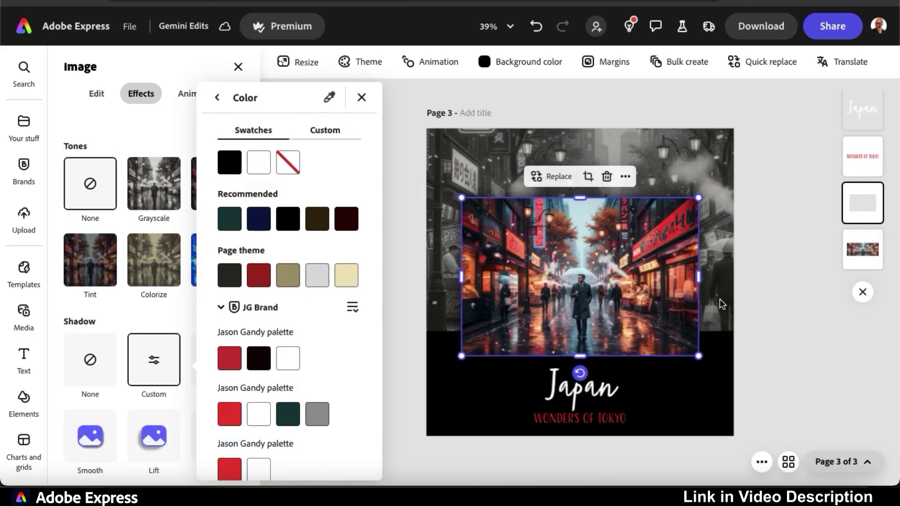
left_click(770, 311)
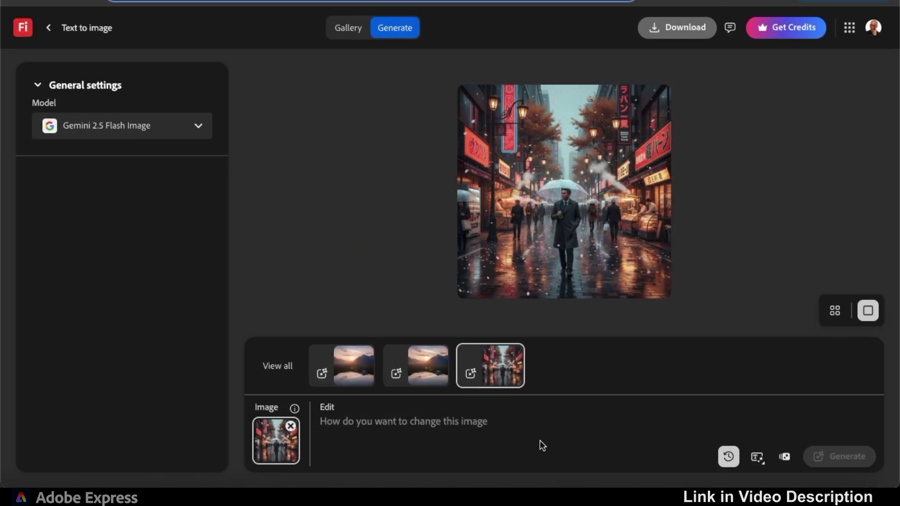
Without a reference image, generate a hyper-realistic elderly fisherman-on-a-boat portrait and view it full screen.
left_click(290, 427)
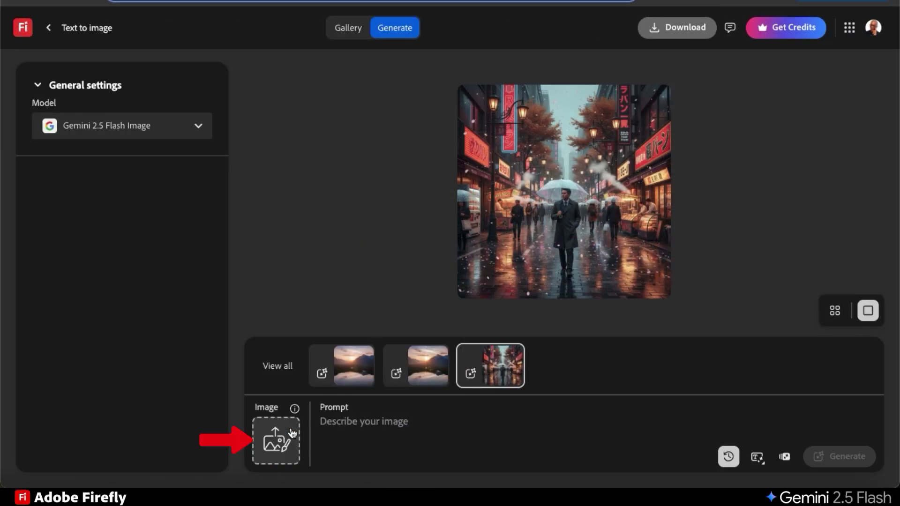
left_click(465, 426)
type("A")
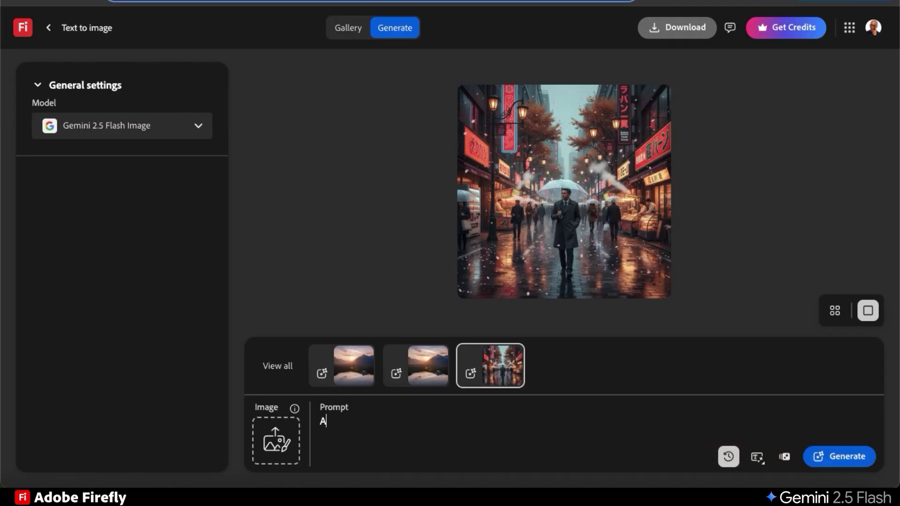
type(" hyper-realistic portrait of an elderly fisherman on a boat, detailed wrinkles, ocea")
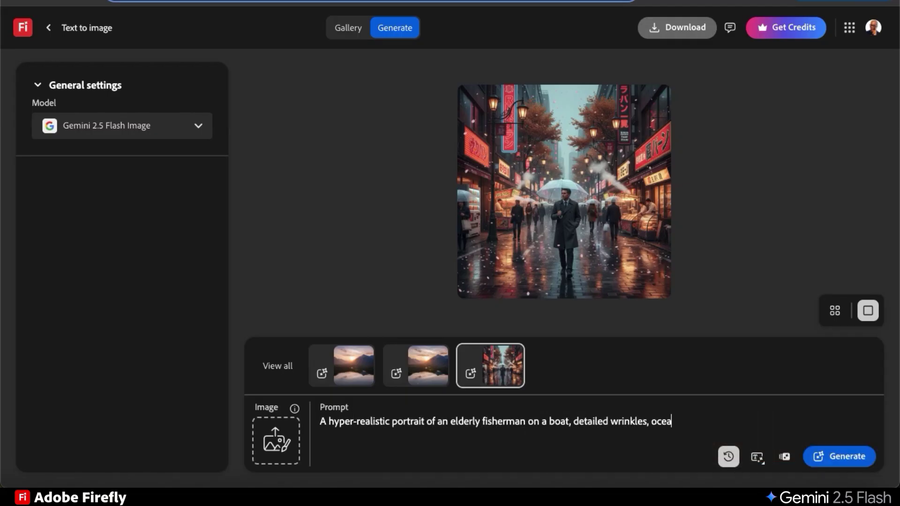
type("n waves")
left_click(844, 466)
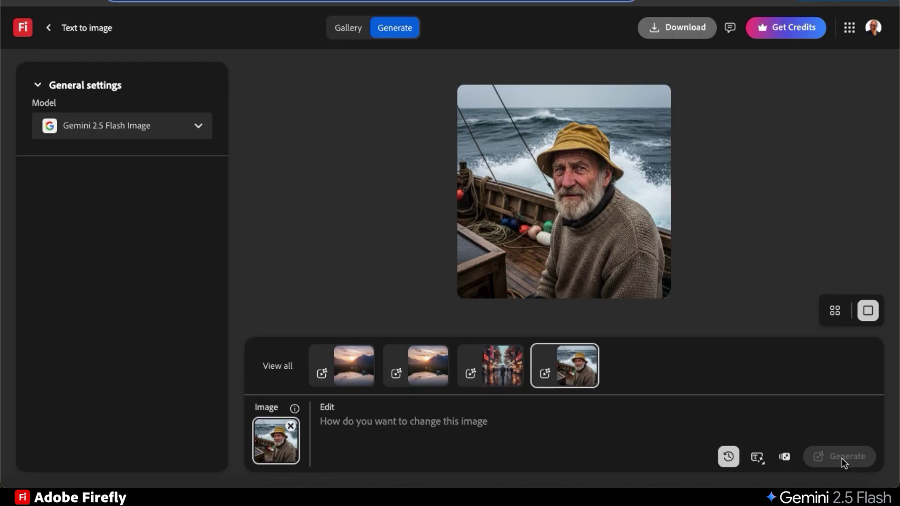
left_click(607, 218)
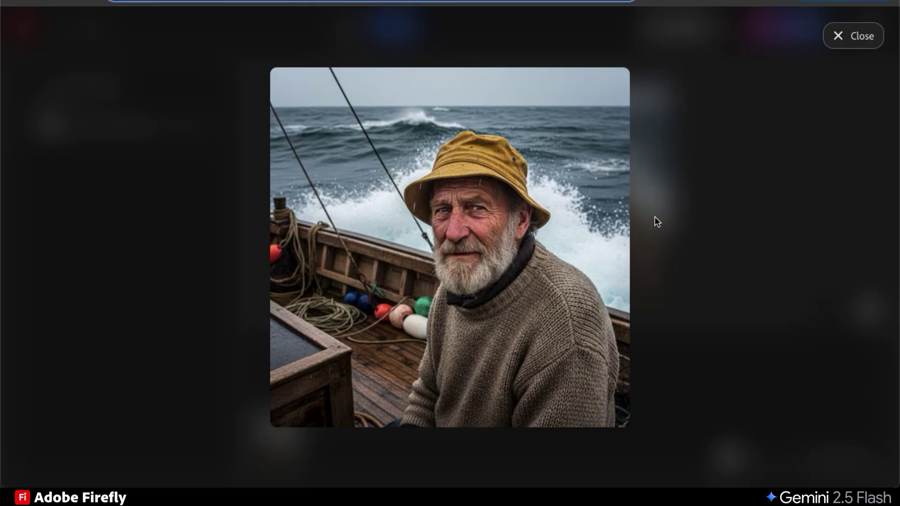
left_click(845, 39)
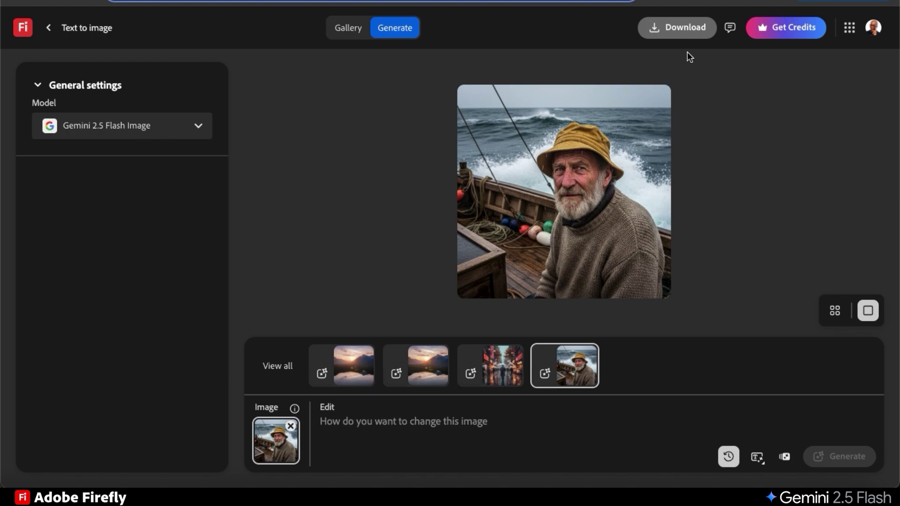
left_click(473, 425)
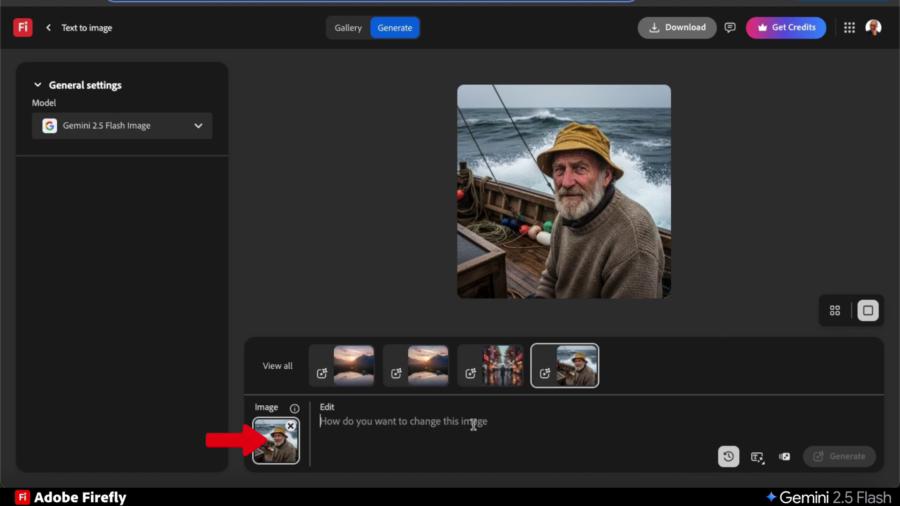
Generate a Van Gogh-inspired watercolor version of the same fisherman and view it full screen.
type("T")
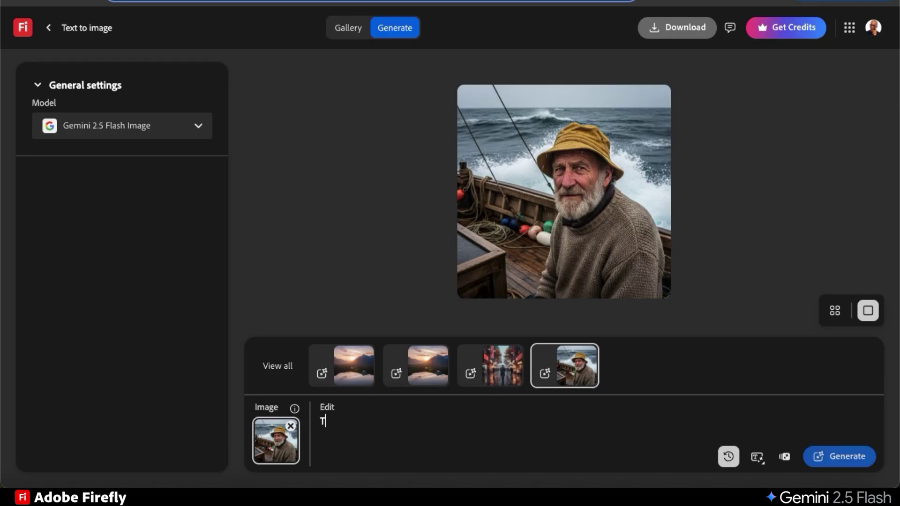
type("he same fisherm")
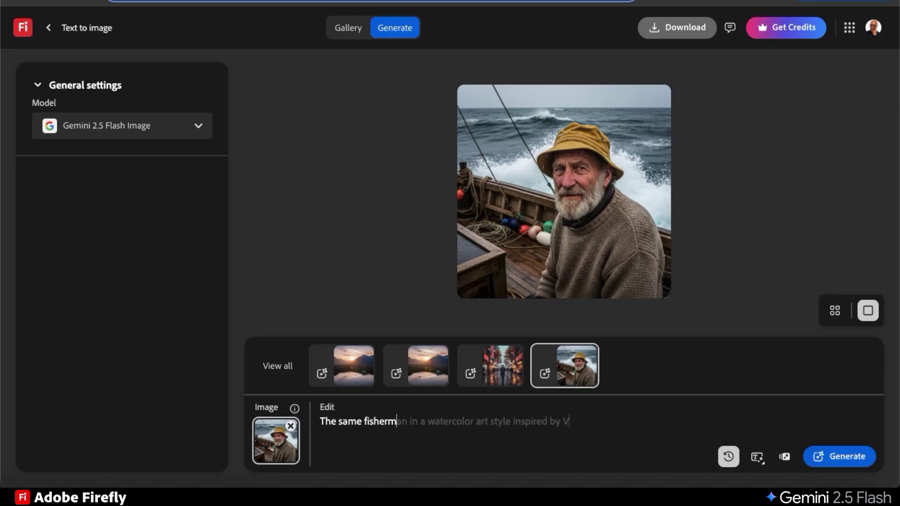
key("Tab")
type("an G")
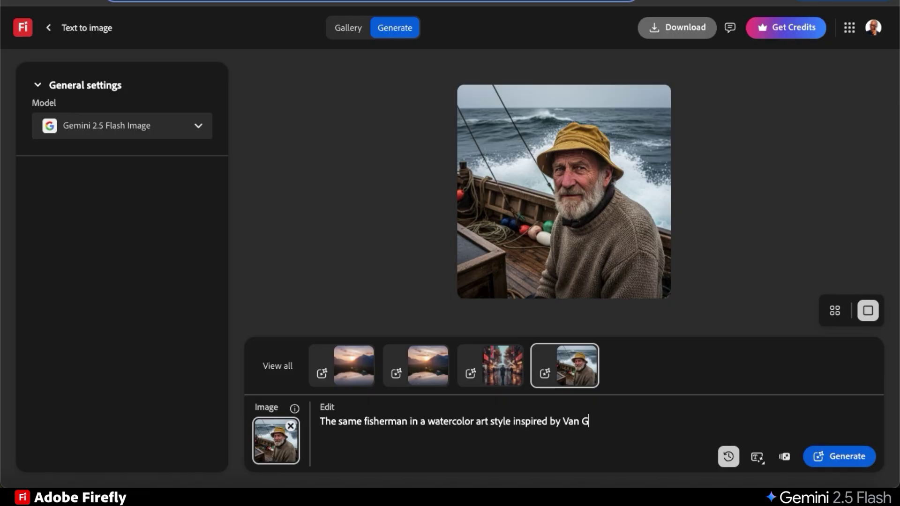
type("ogh")
left_click(846, 459)
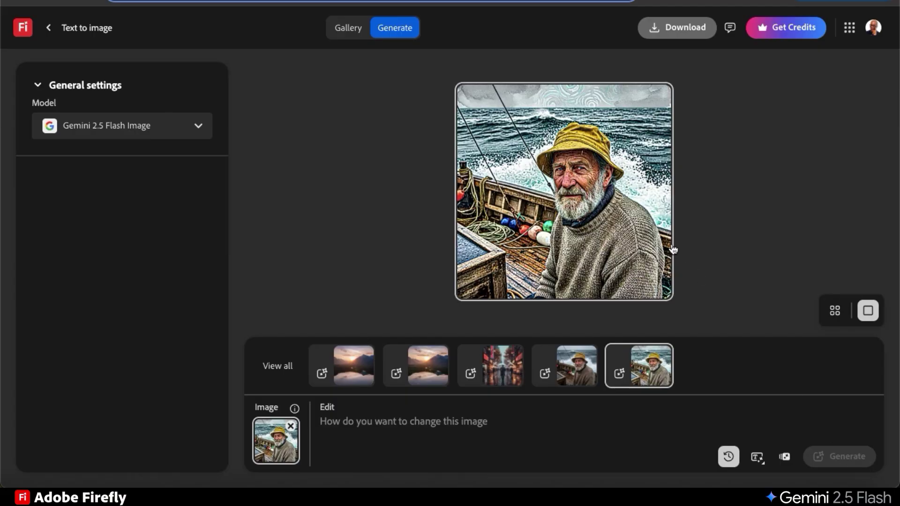
left_click(615, 228)
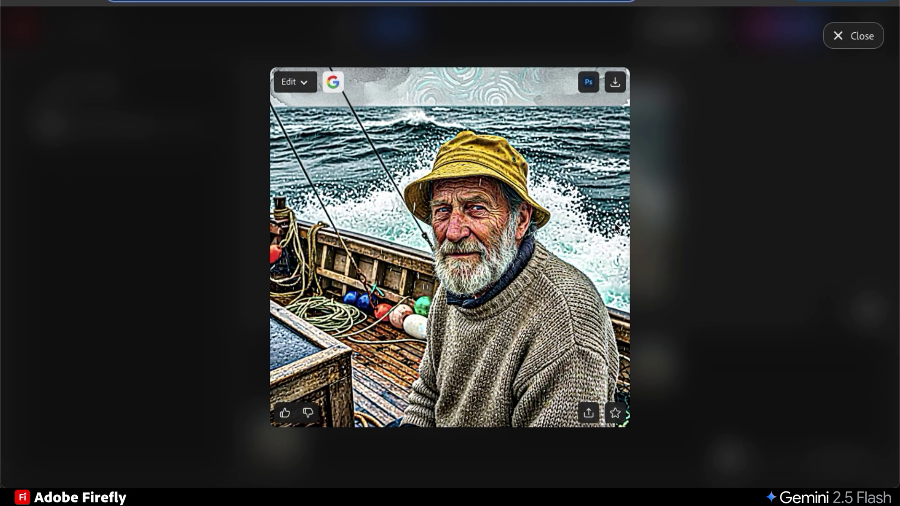
left_click(834, 40)
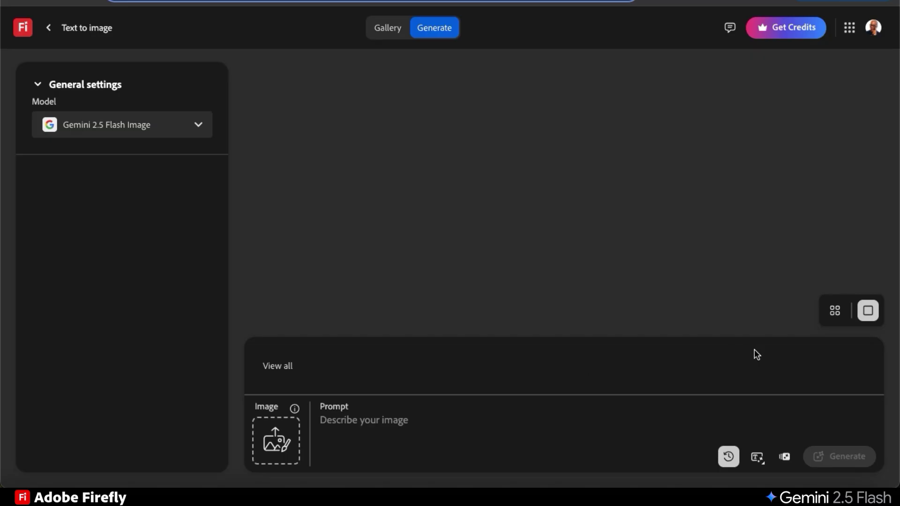
Generate a young explorer in a forest with a backpack and map, viewing it full screen.
left_click(401, 426)
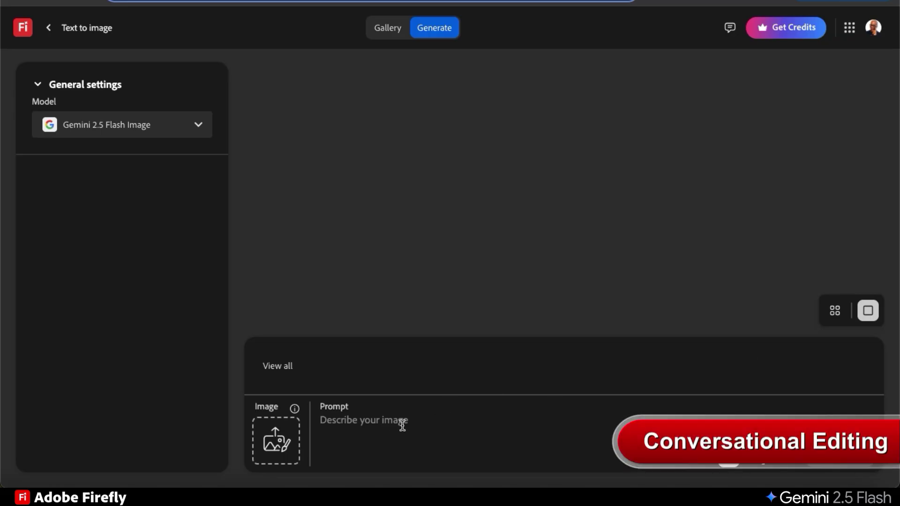
type("Create a p")
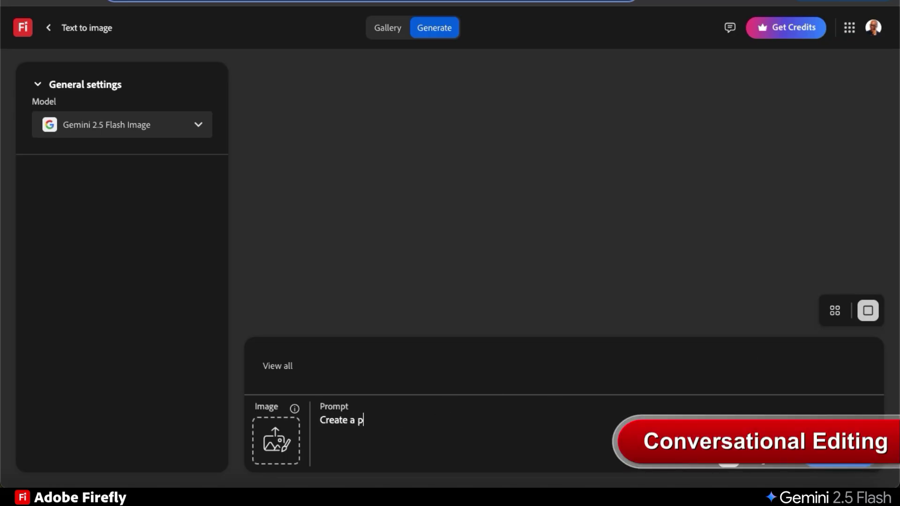
type("ortrait of a young explorer in a forest, wearing a backpack and holding a map, in ")
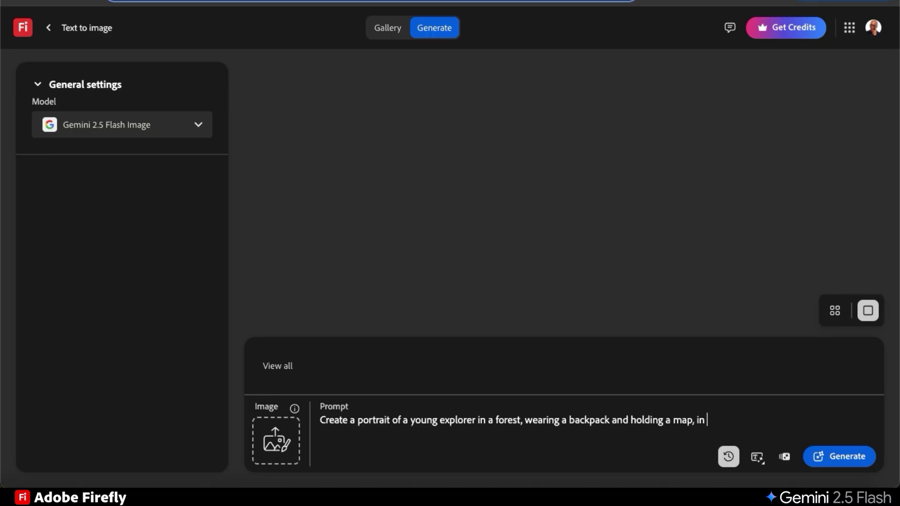
type("a realistic style.")
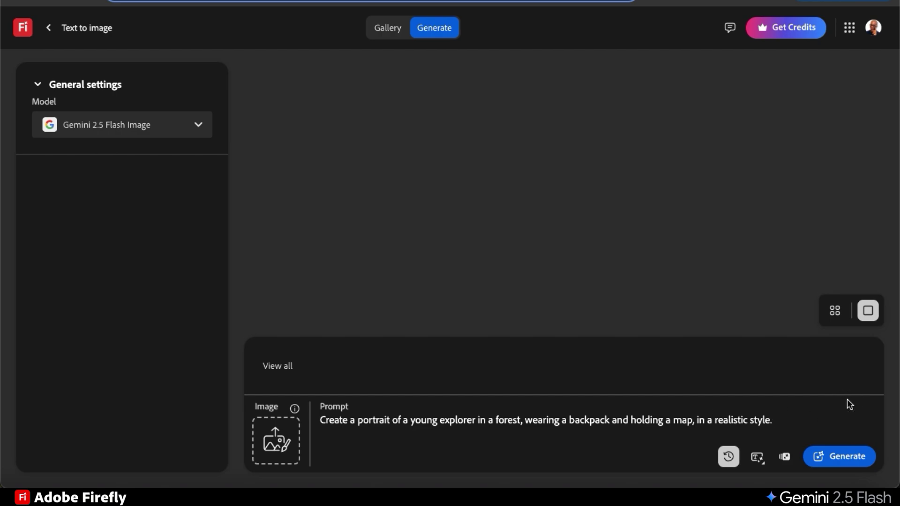
left_click(835, 459)
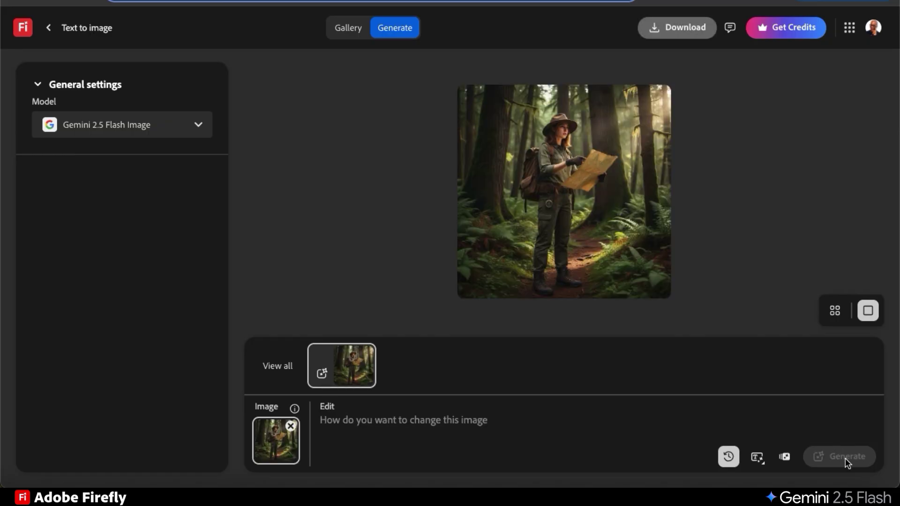
left_click(667, 231)
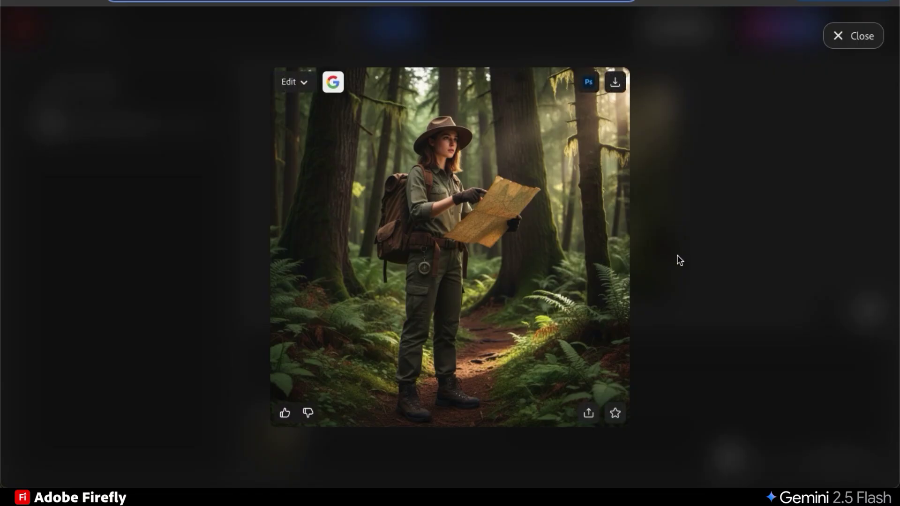
left_click(833, 46)
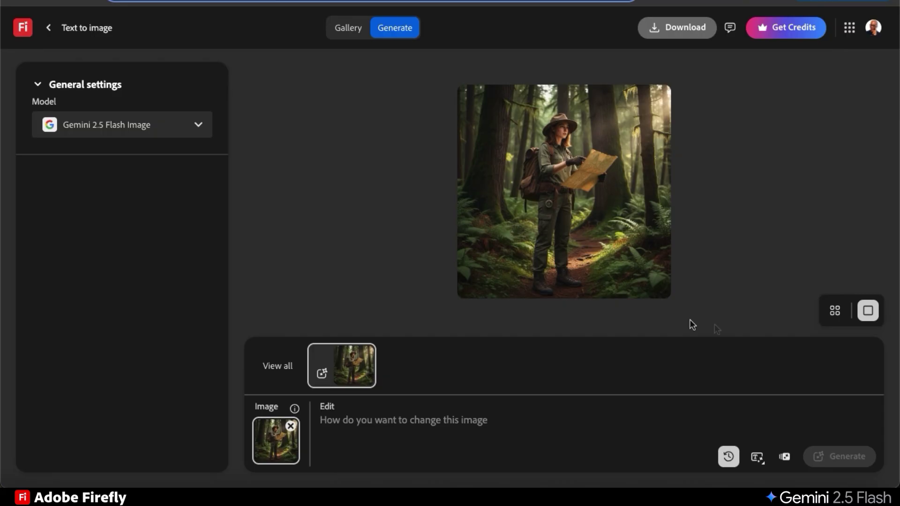
left_click(464, 421)
Restyle the explorer as a steampunk adventurer with goggles and leather vest, face kept identical.
type("Change the o")
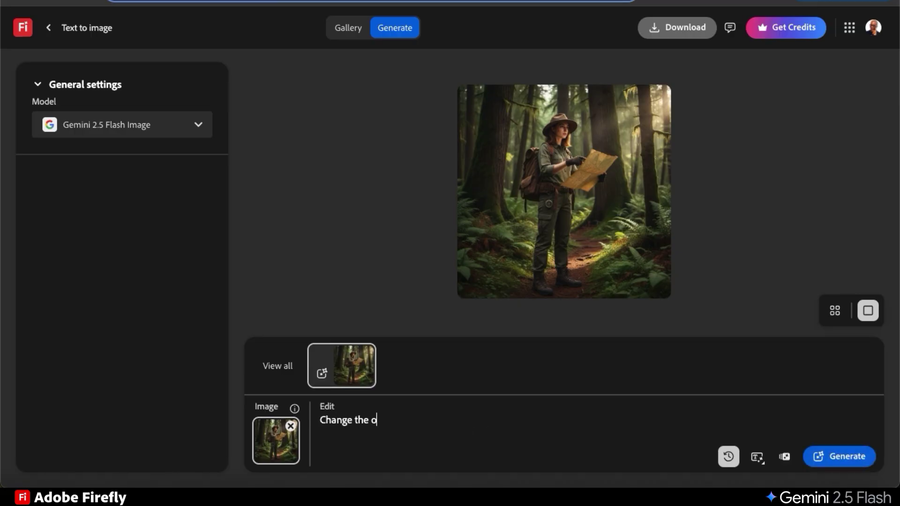
type("utfit to a steampunk adventurer with goggles and a leather vest, but keep the face and forest setting idn")
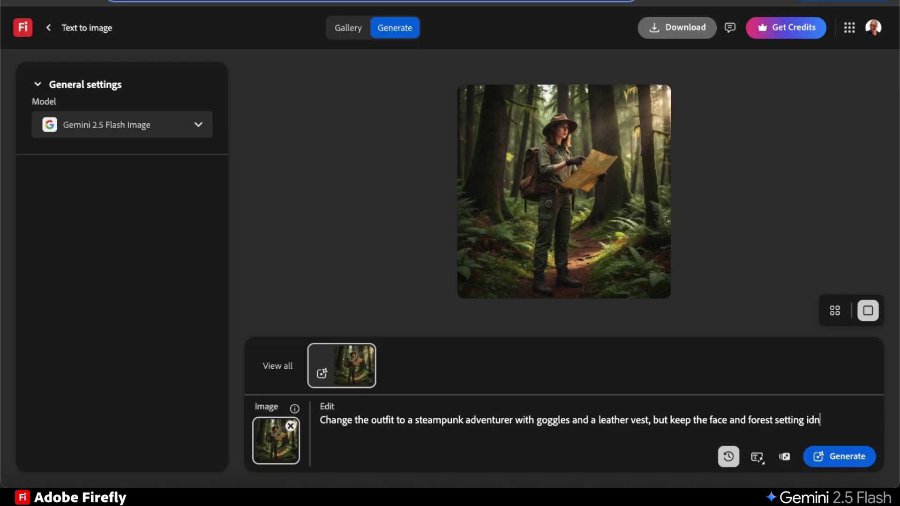
key("BackSpace")
type("entical.")
left_click(878, 368)
left_click(842, 458)
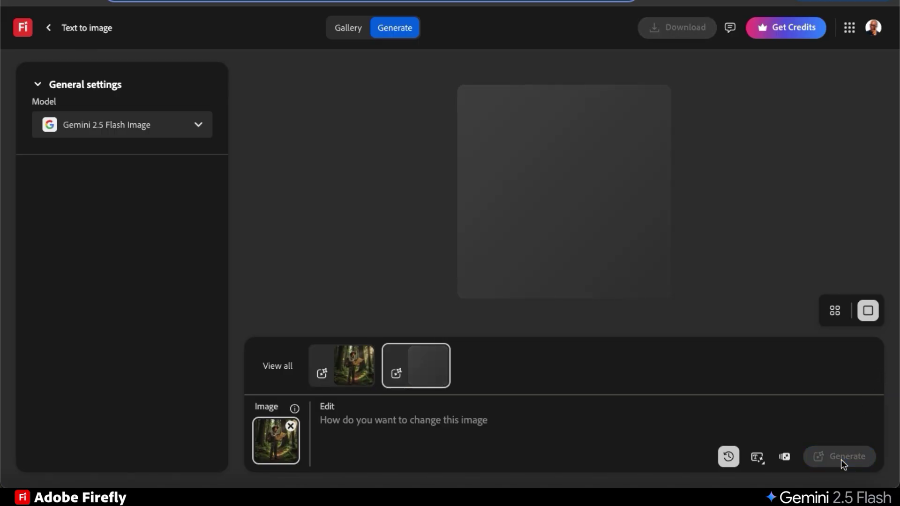
left_click(840, 459)
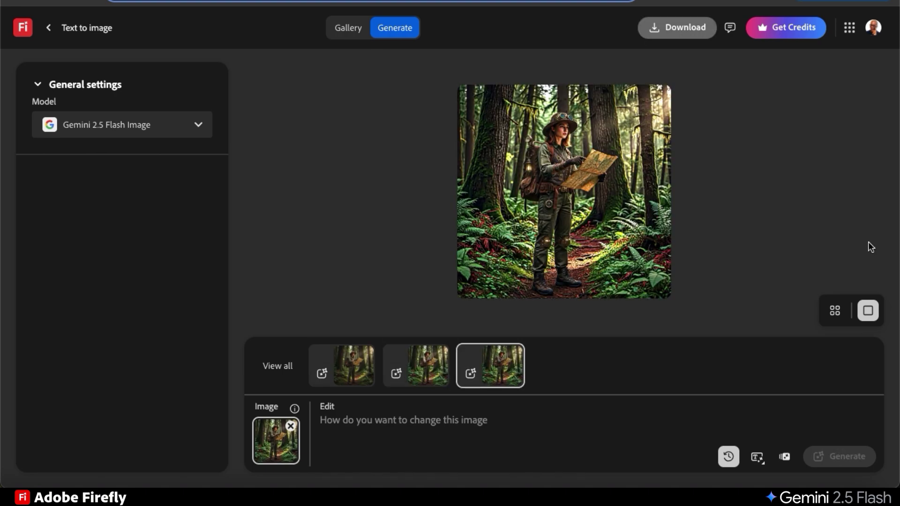
left_click(584, 220)
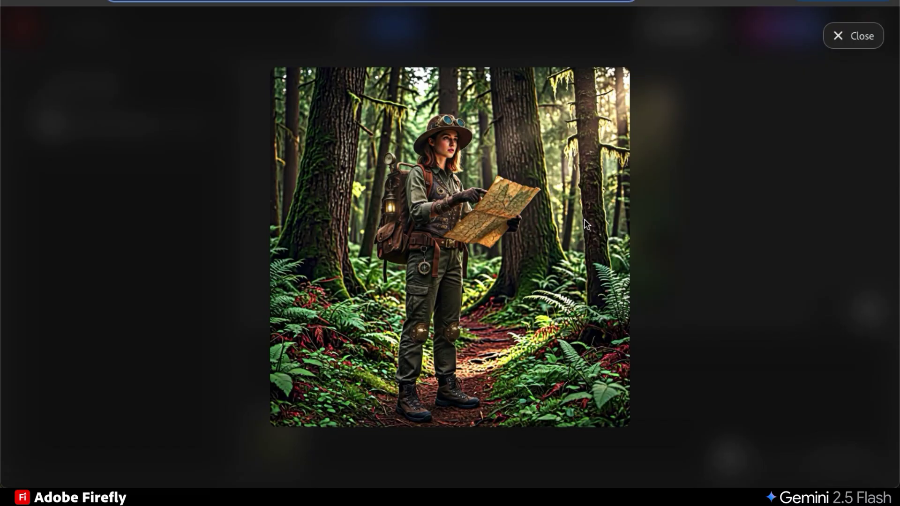
mouse_move(583, 220)
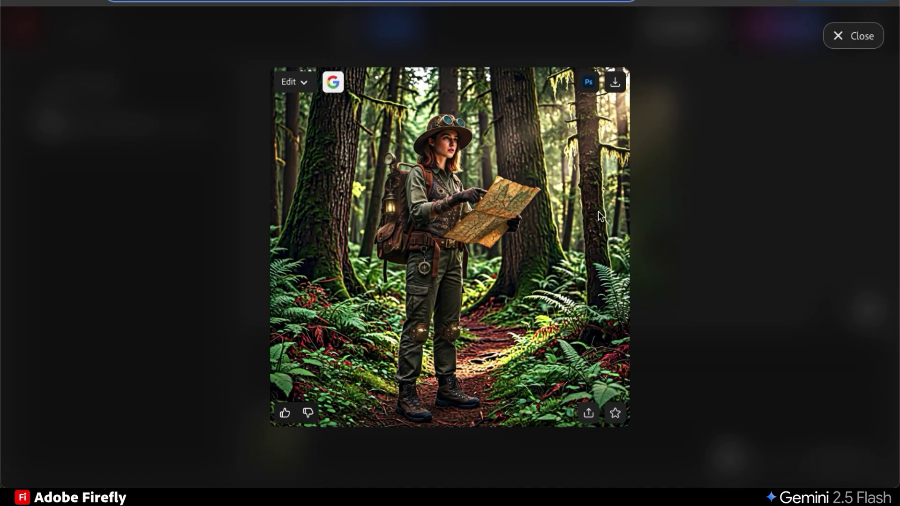
key("Escape")
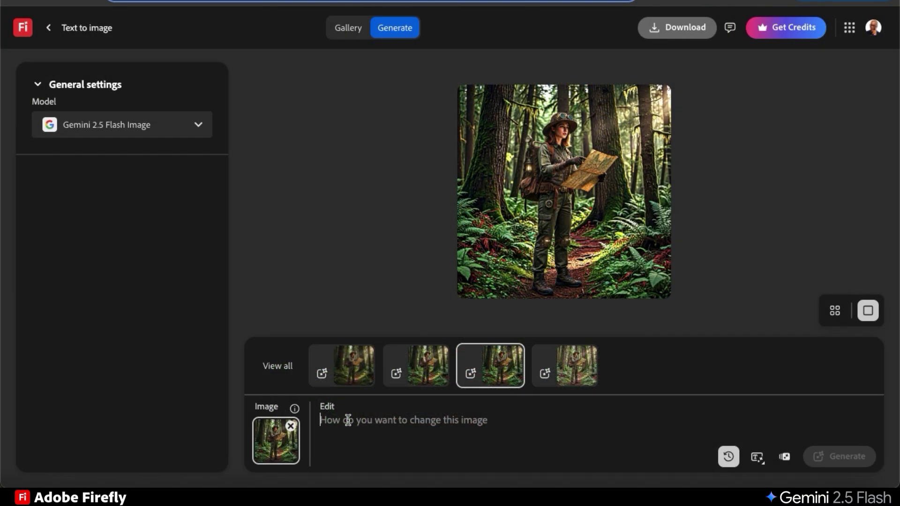
Change the landscape to a field of colorful flowers, review it, then finish typing the astronaut-swap edit.
type("Change t")
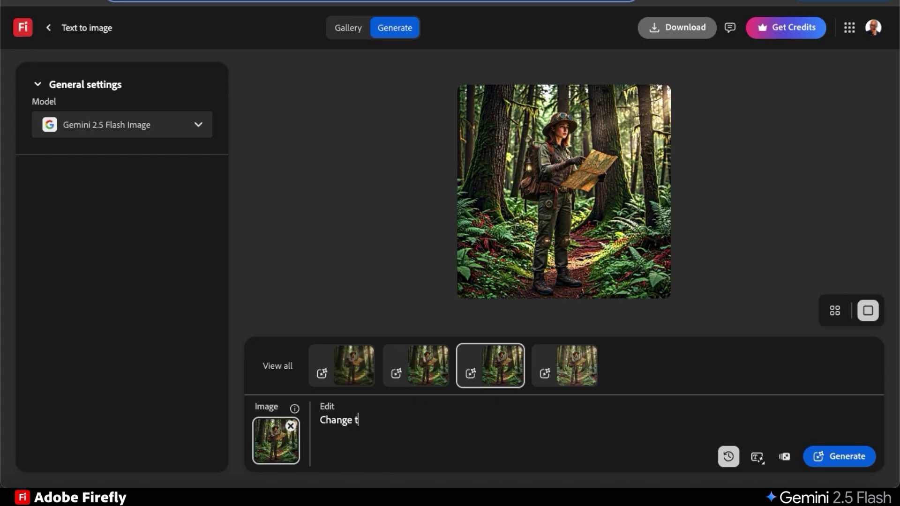
type("he landscape to a field full of colorful fl")
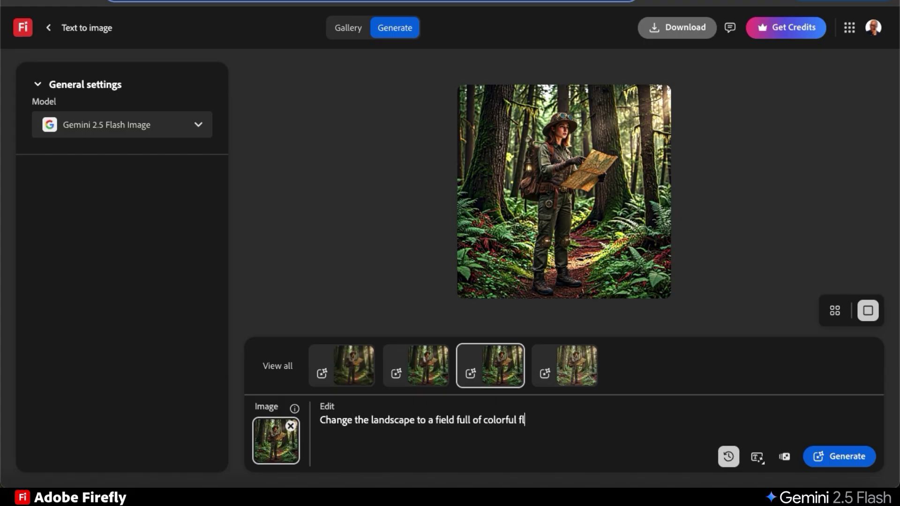
type("owers.")
left_click(841, 455)
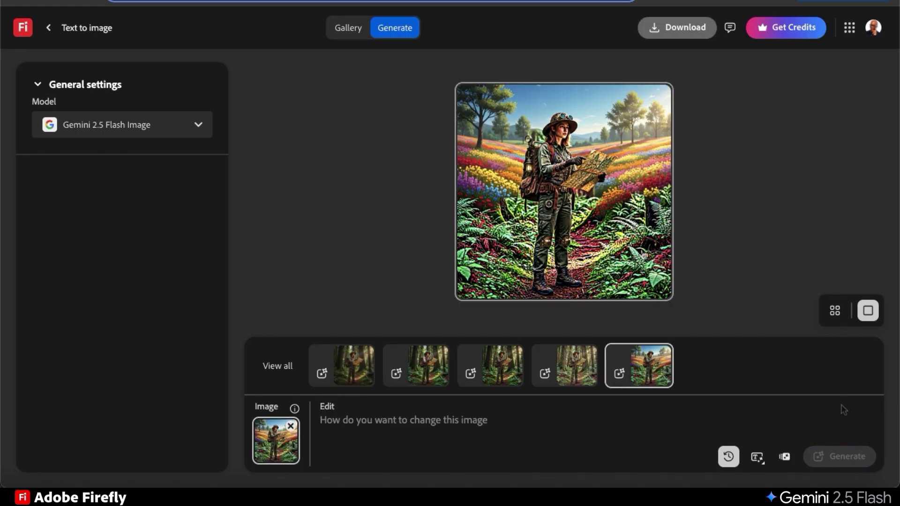
left_click(628, 245)
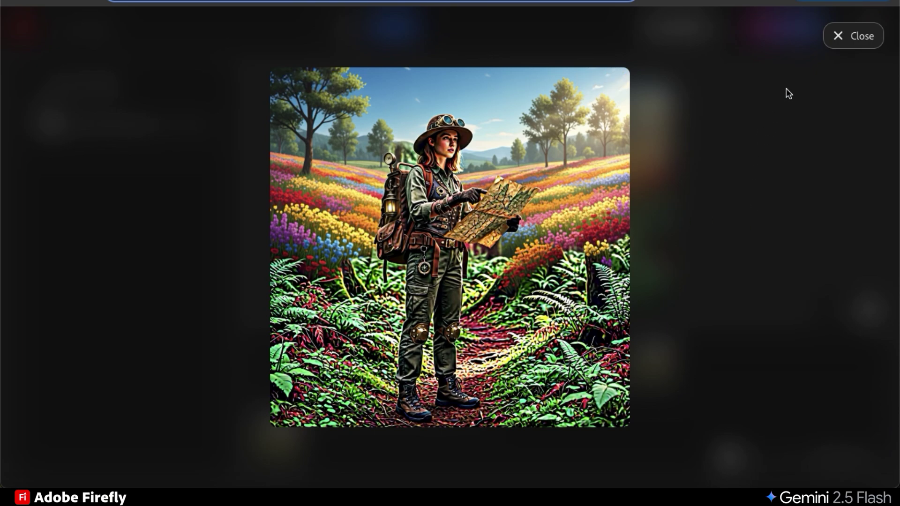
left_click(846, 38)
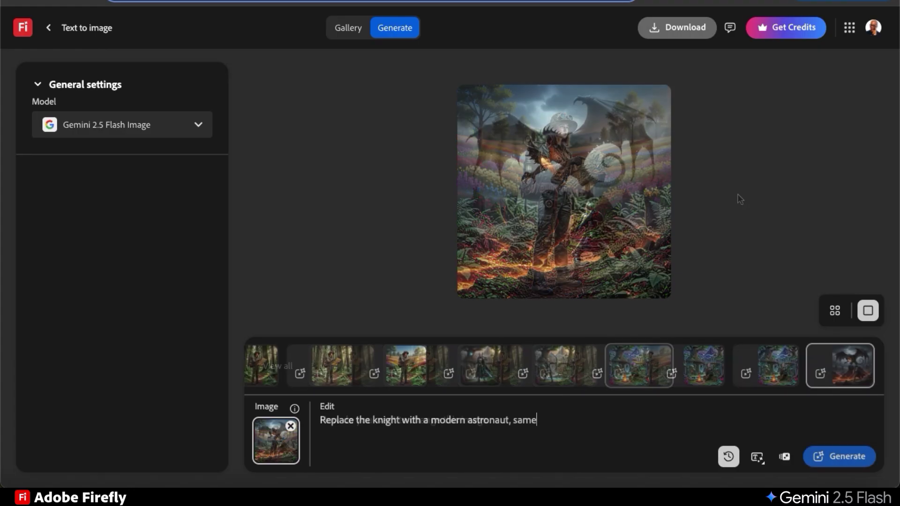
type("scene.")
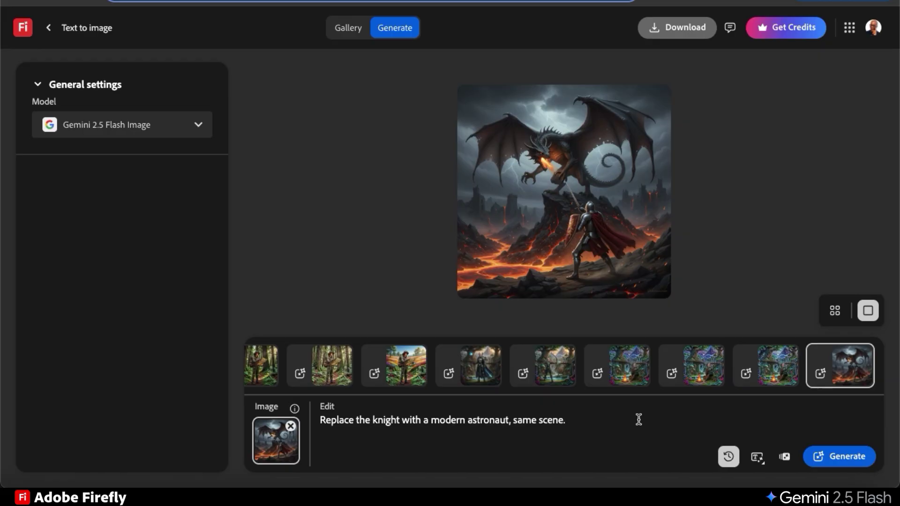
Swap the knight for an astronaut, then generate a photorealistic cozy-cafe image of a man and woman having coffee.
left_click(855, 458)
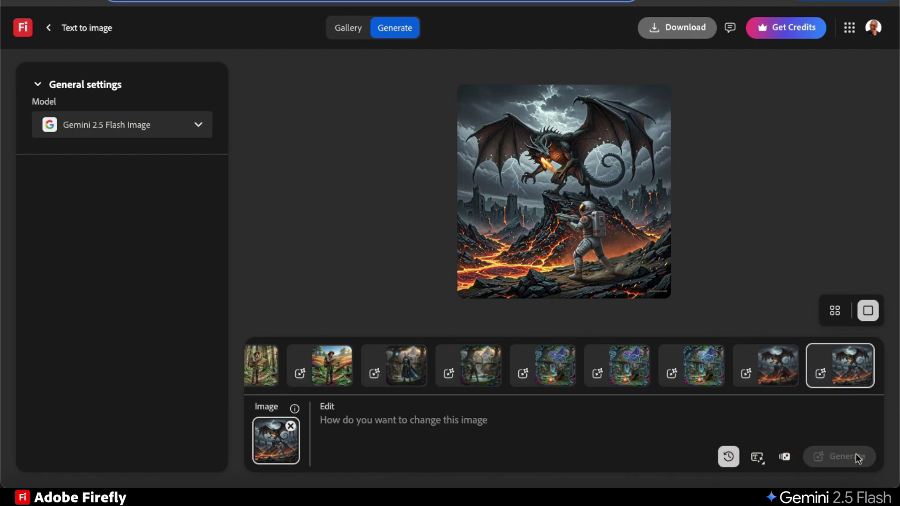
left_click(546, 422)
type("G")
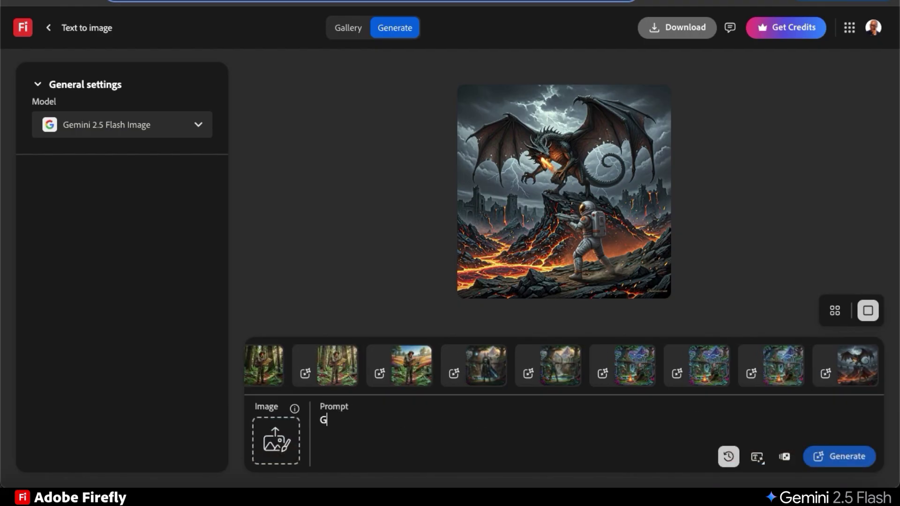
type("enerate a phot")
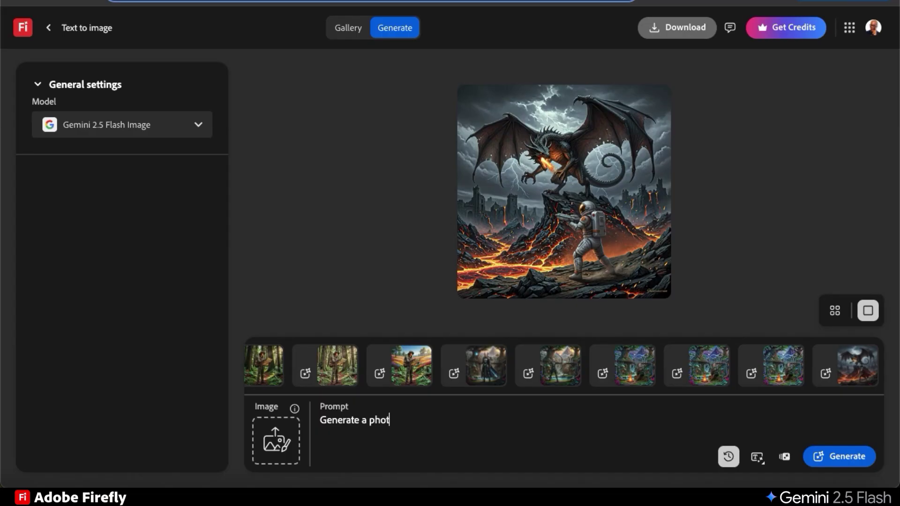
type("orealistic image of a man and woman having coffee at a local caf")
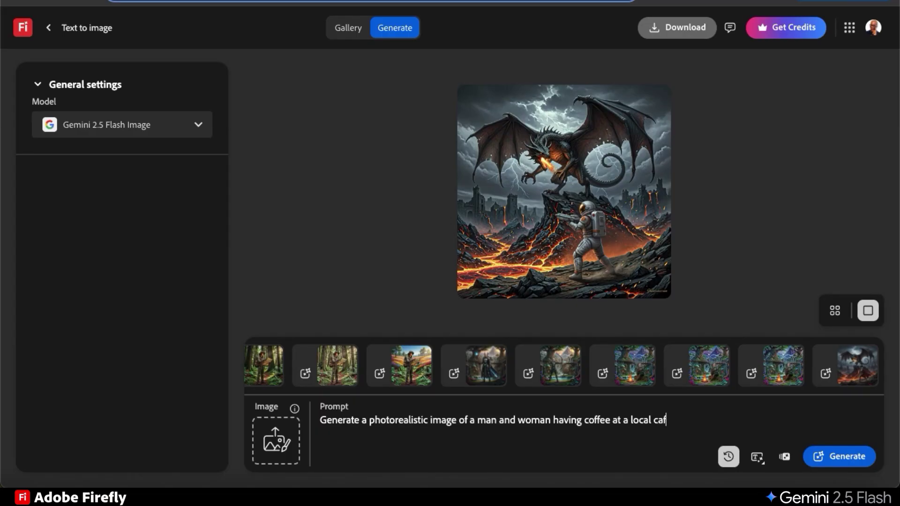
type("e. Cozy atmosphers")
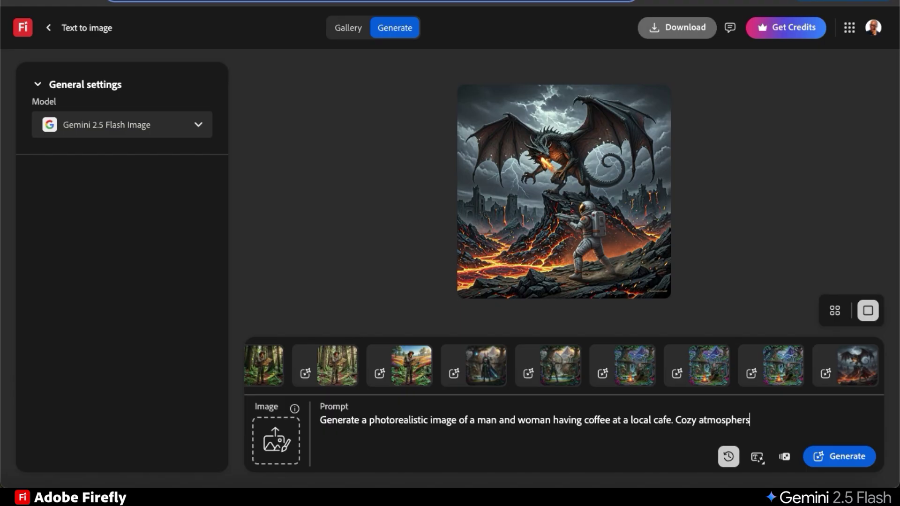
key("BackSpace")
type("e.")
left_click(843, 462)
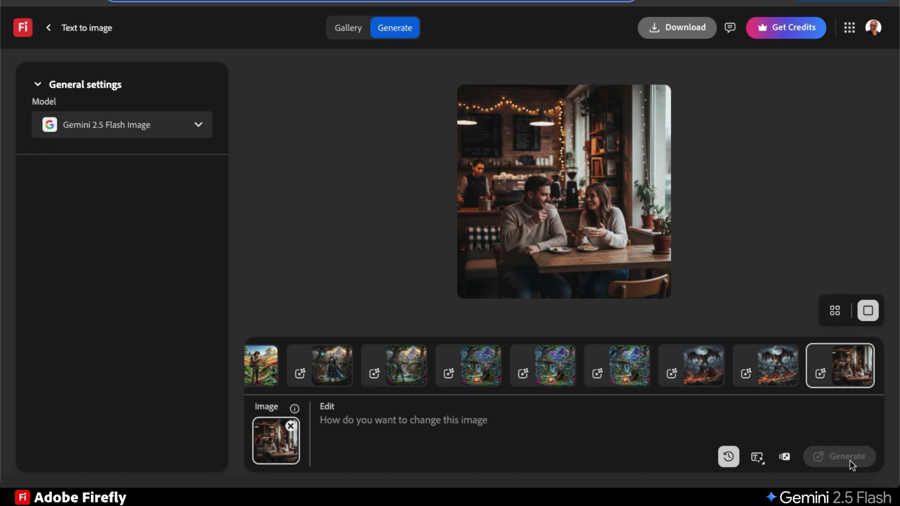
left_click(625, 219)
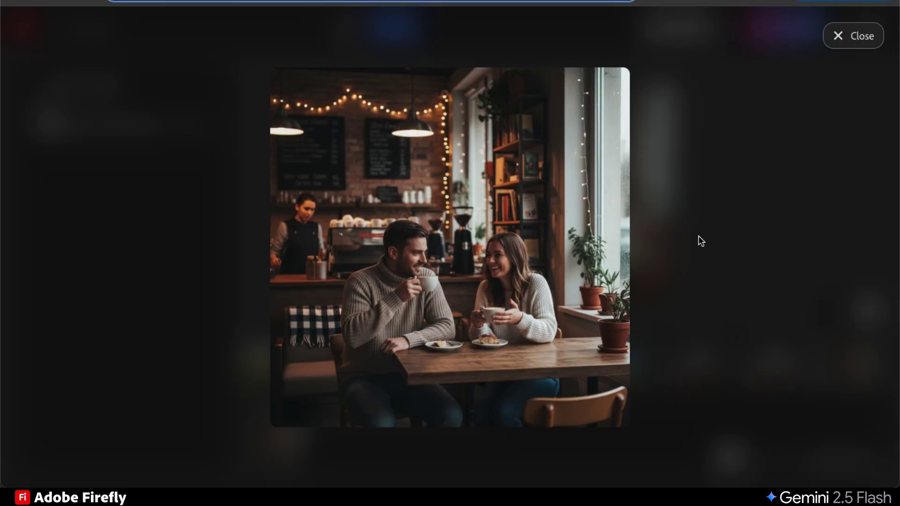
Edit the cafe image with 'Swap the positions of the man and woman.' and review the result.
left_click(848, 38)
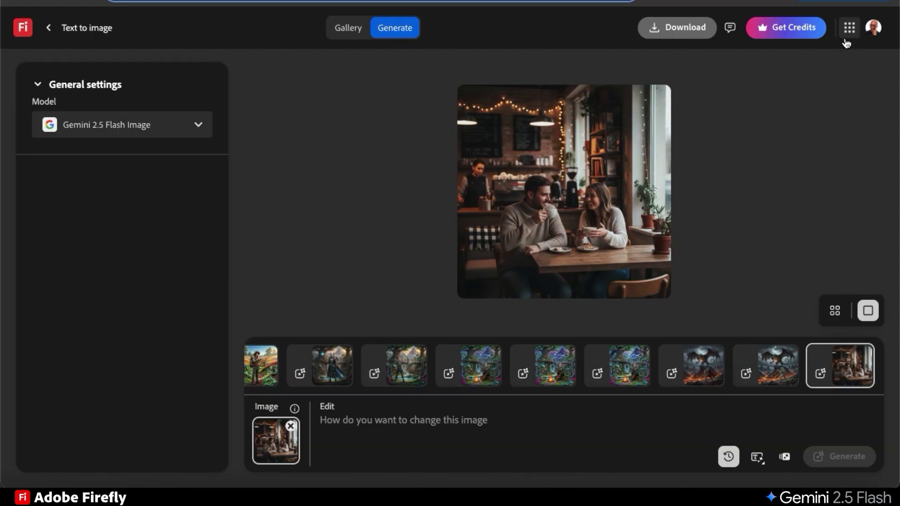
left_click(467, 420)
type("Swap the position")
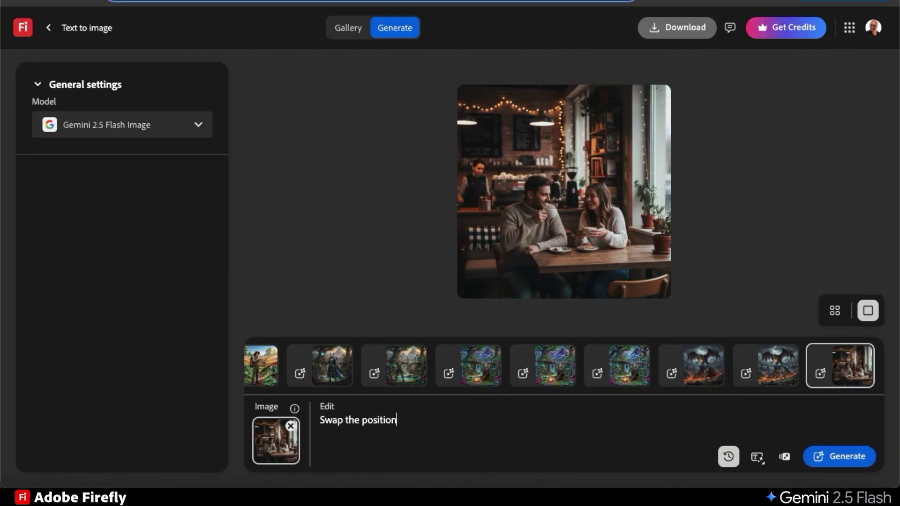
type("s of the man and woman.")
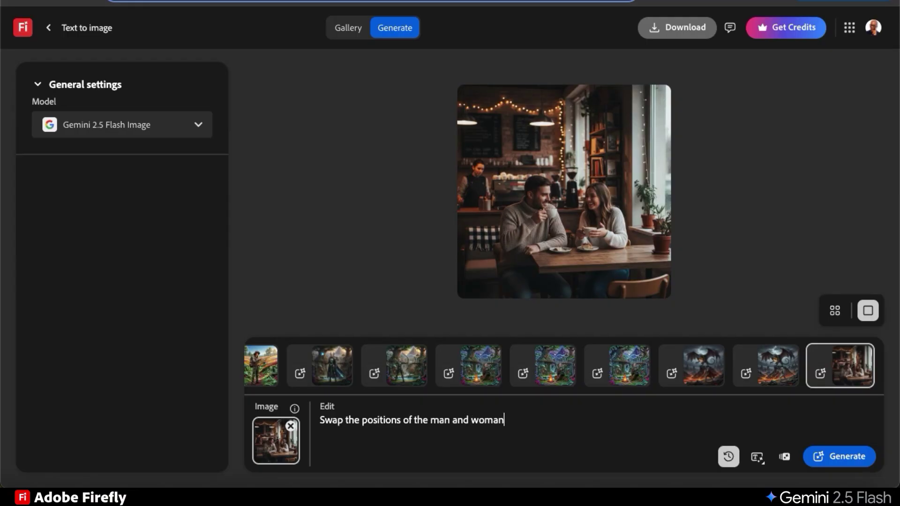
left_click(850, 453)
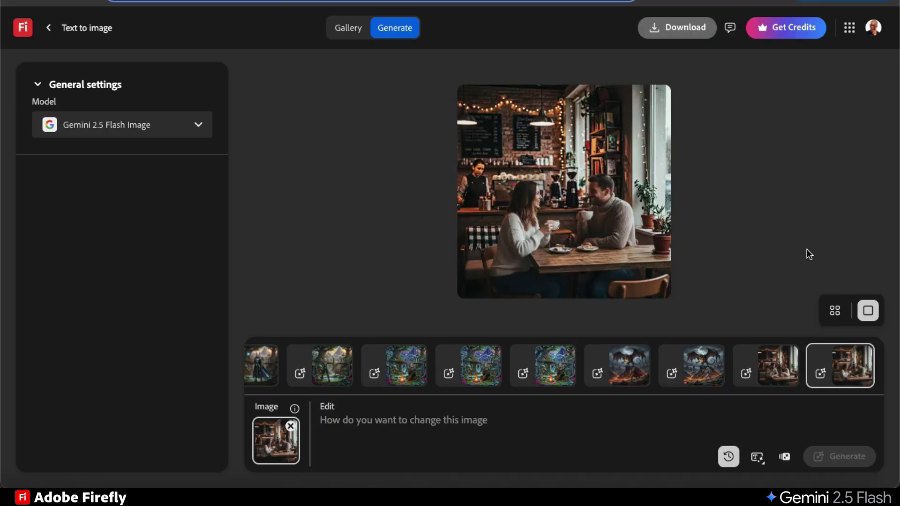
left_click(629, 215)
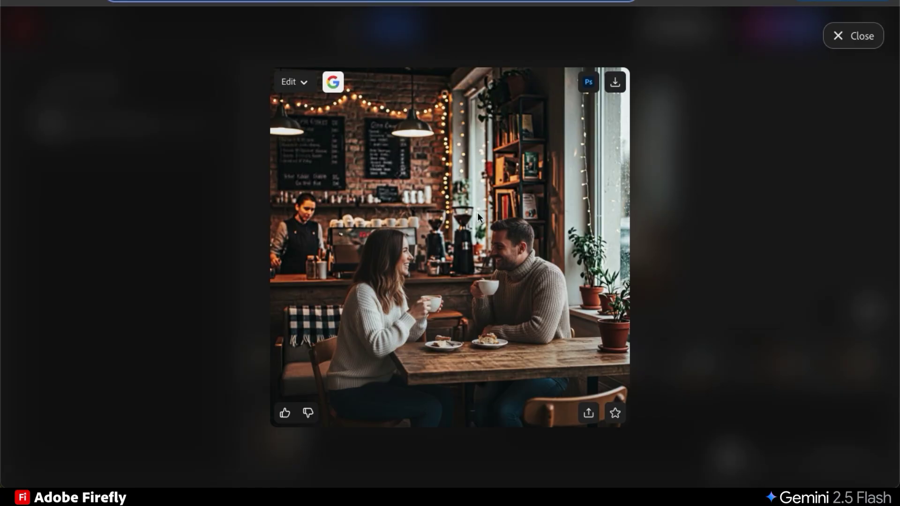
left_click(851, 40)
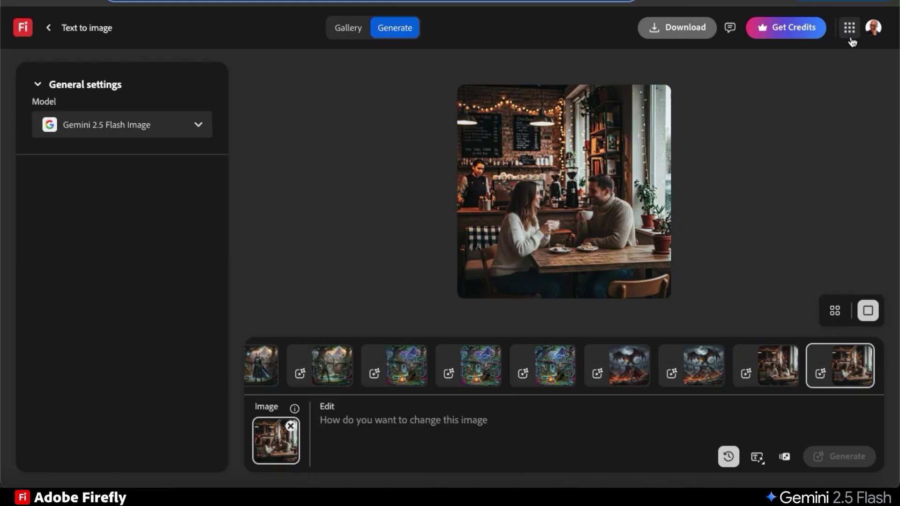